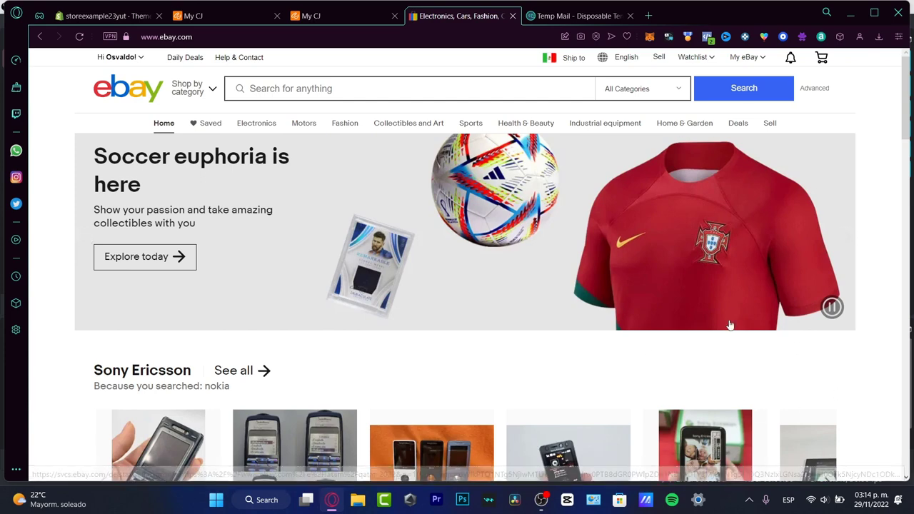
- Open the My eBay Summary page to view the Selling Overview
mouse_move(747, 57)
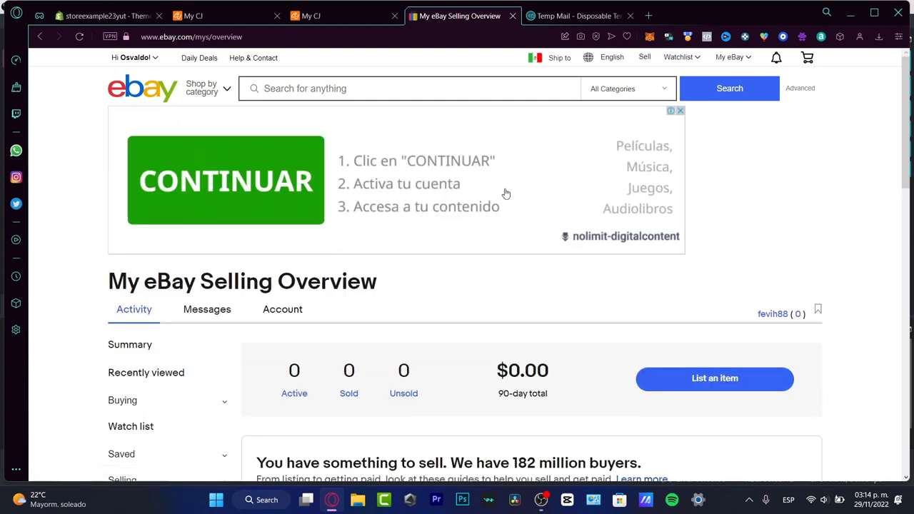
- Go to the eBay Account section and open Personal information
scroll(818, 216, "down", 3)
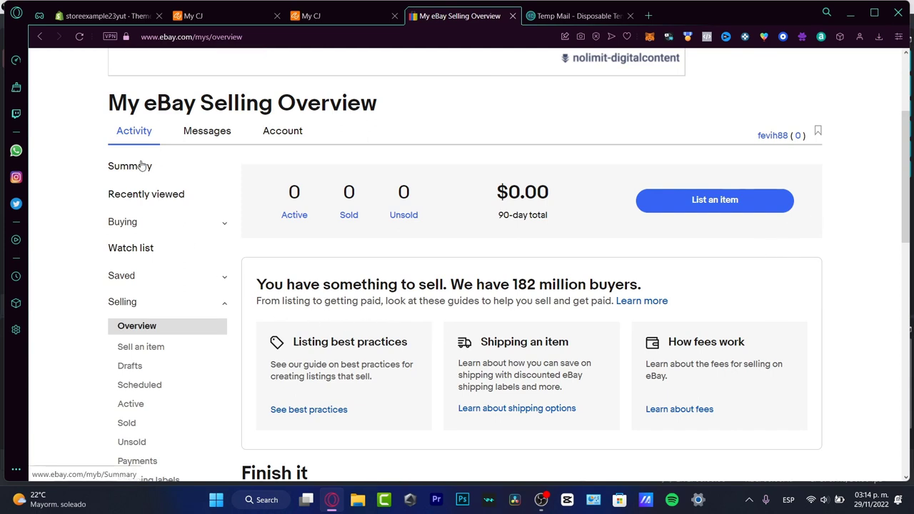
scroll(171, 164, "up", 3)
left_click(280, 312)
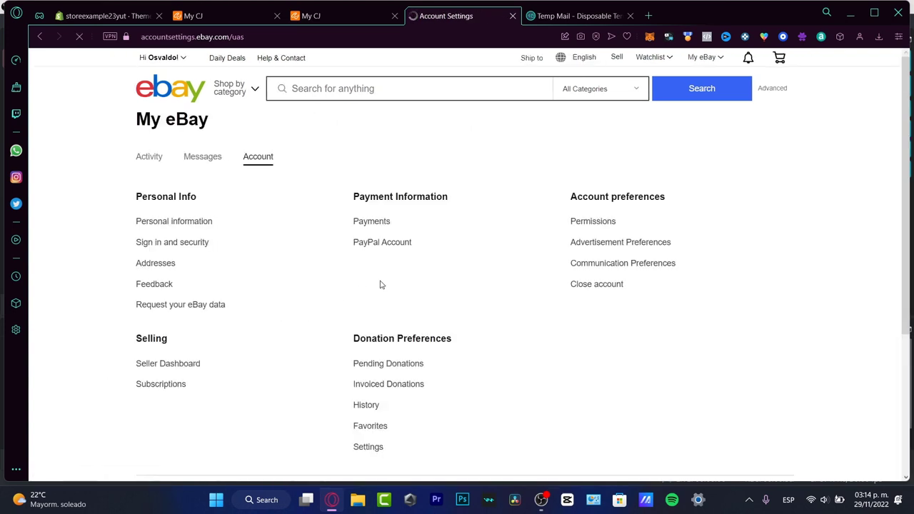
left_click(198, 223)
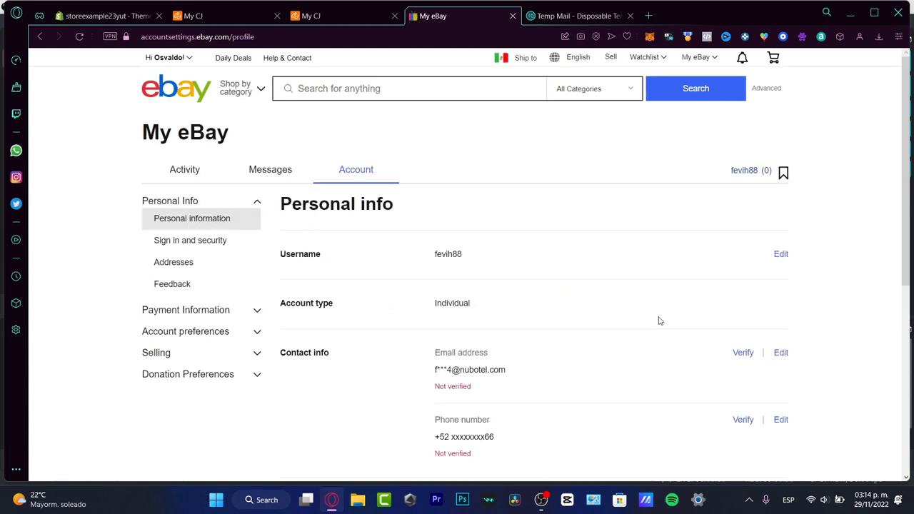
- Review the account's email address and phone number details on the Personal info page
scroll(660, 320, "down", 3)
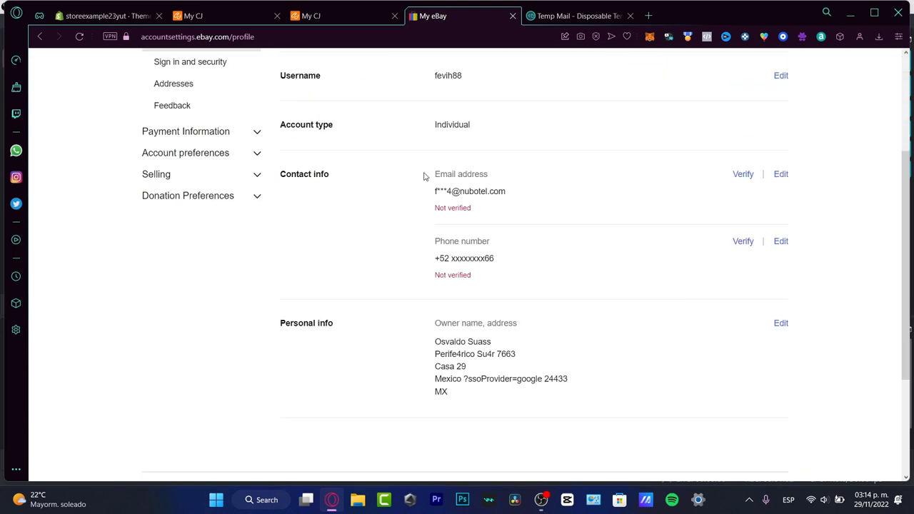
left_click_drag(423, 176, 513, 185)
left_click(494, 243, "shift")
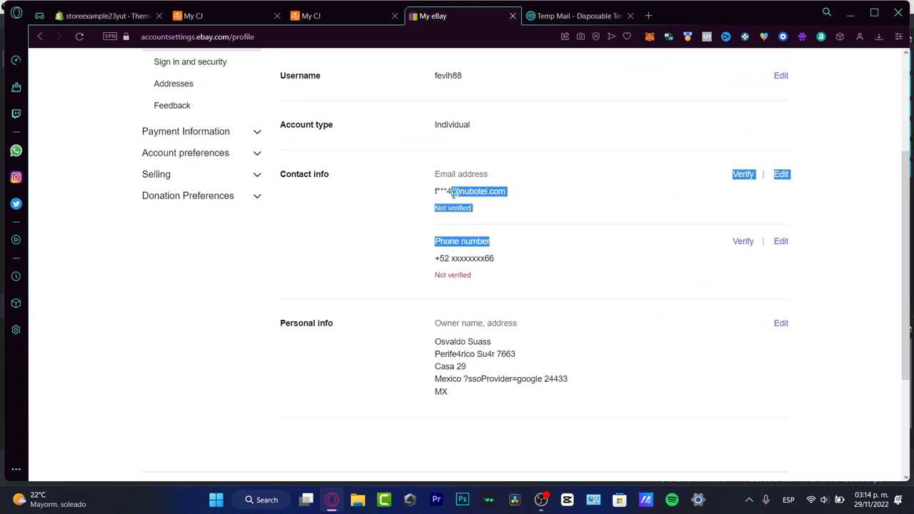
left_click(535, 247)
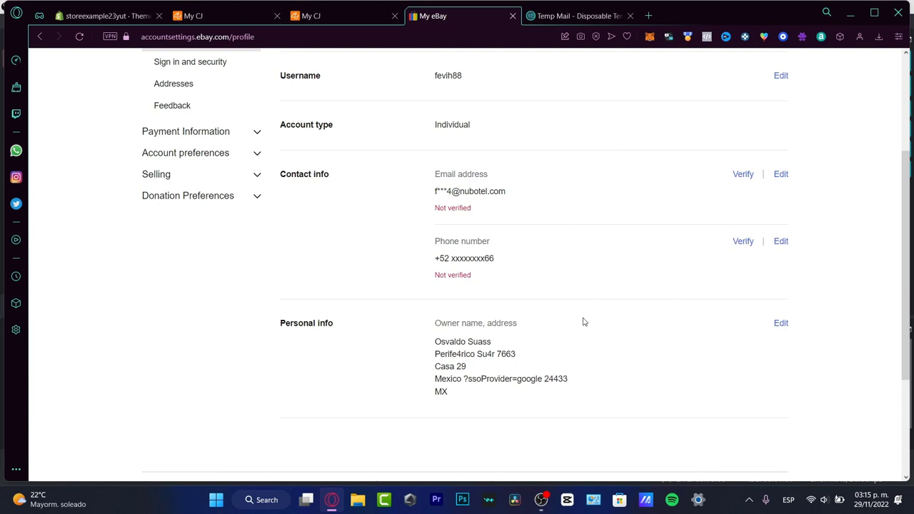
scroll(593, 359, "up", 3)
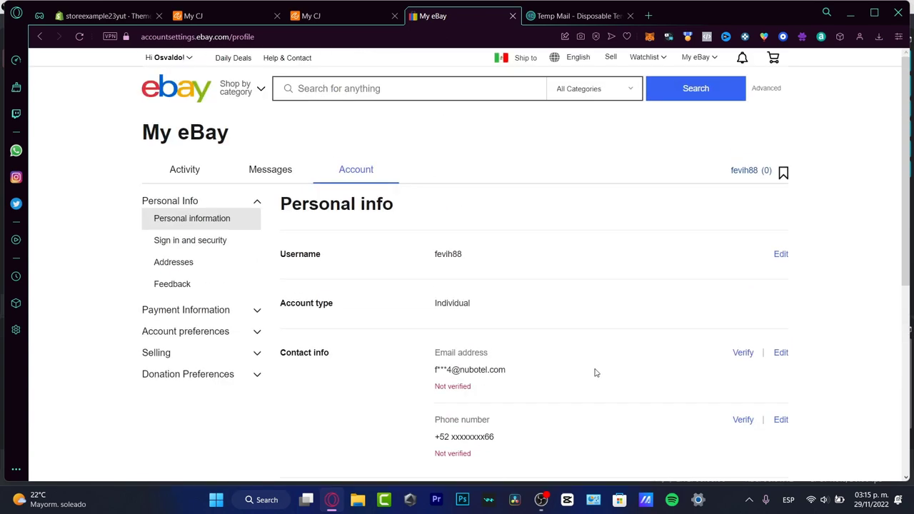
- Open the CJdropshipping home page from My CJ and cycle the platform logos back to TikTok
left_click(345, 19)
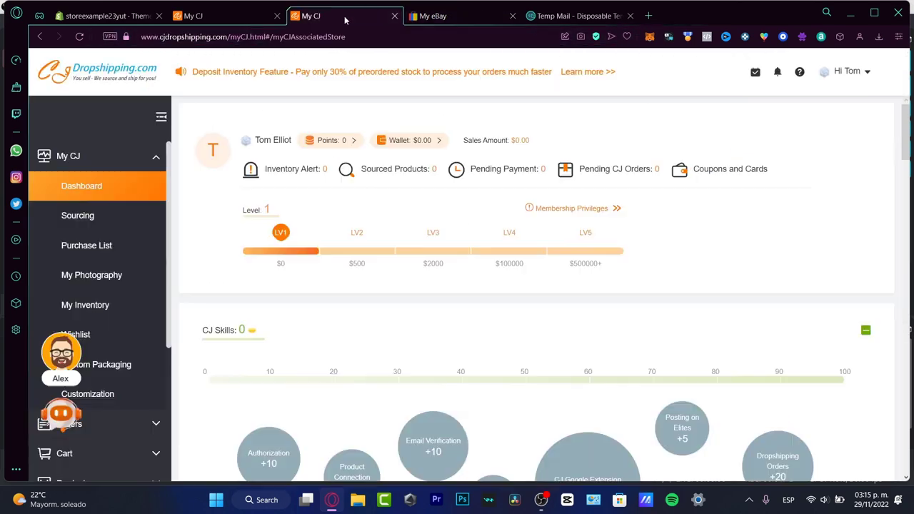
left_click(121, 74)
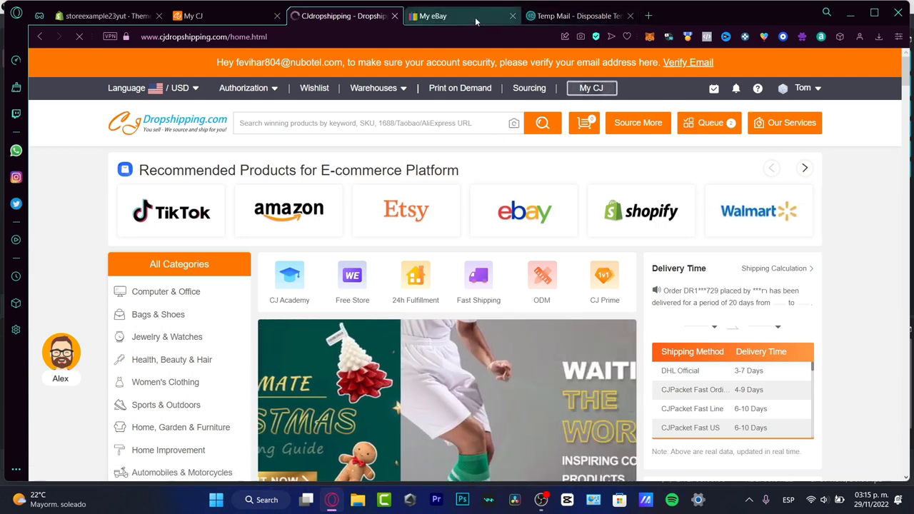
left_click(475, 16)
left_click(343, 16)
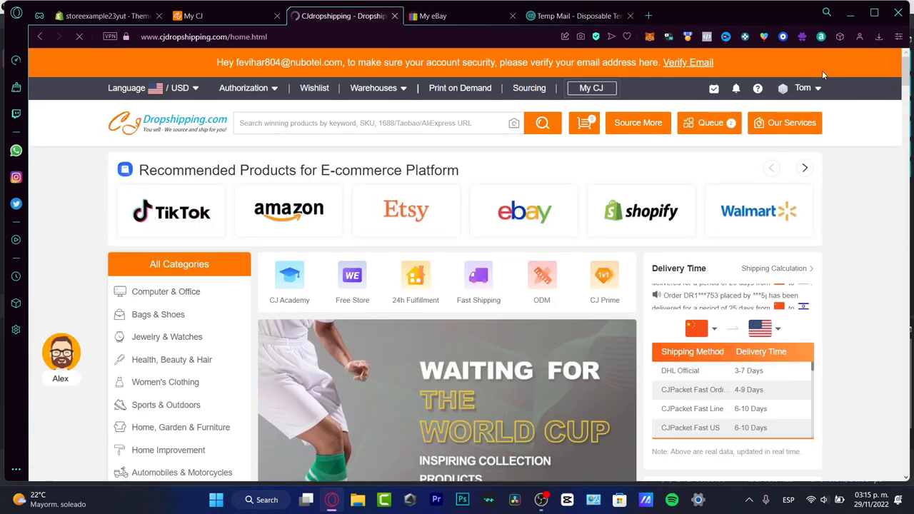
mouse_move(821, 89)
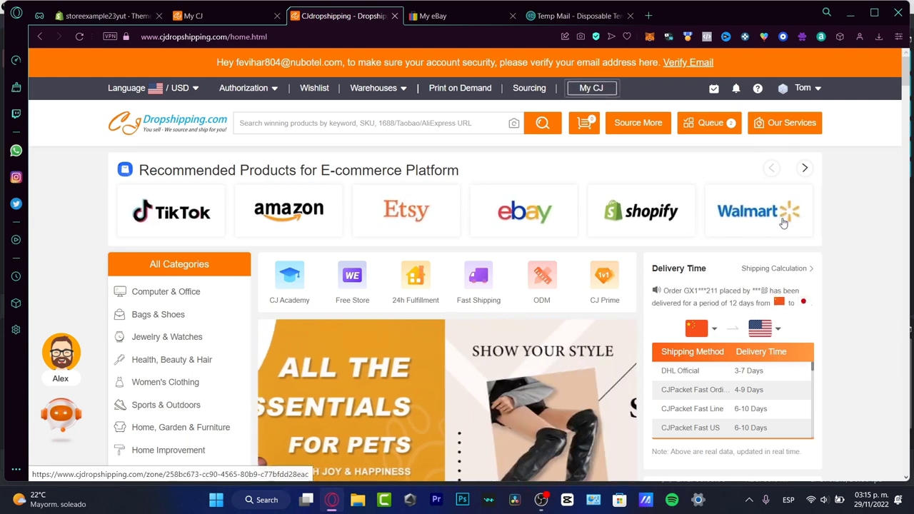
left_click(805, 169)
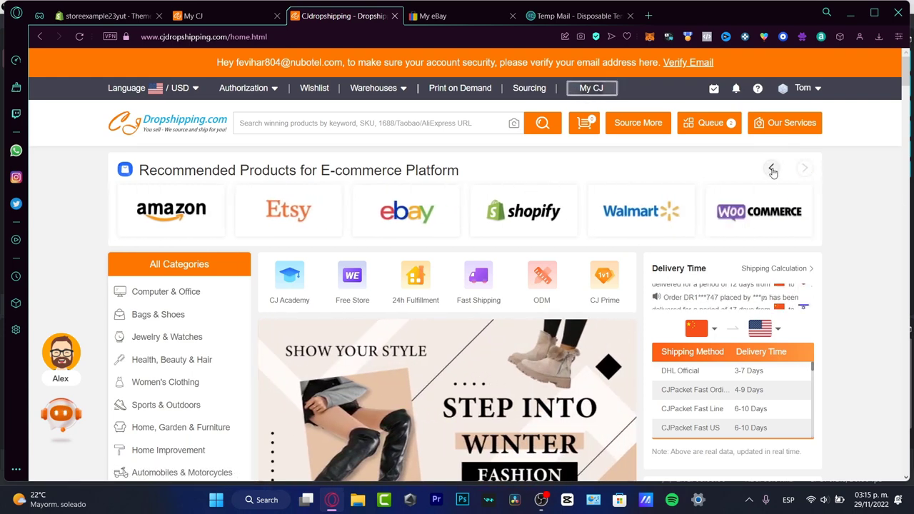
left_click(770, 168)
- Open the eBay product zone from the platform logos and browse its product grid
left_click(552, 218)
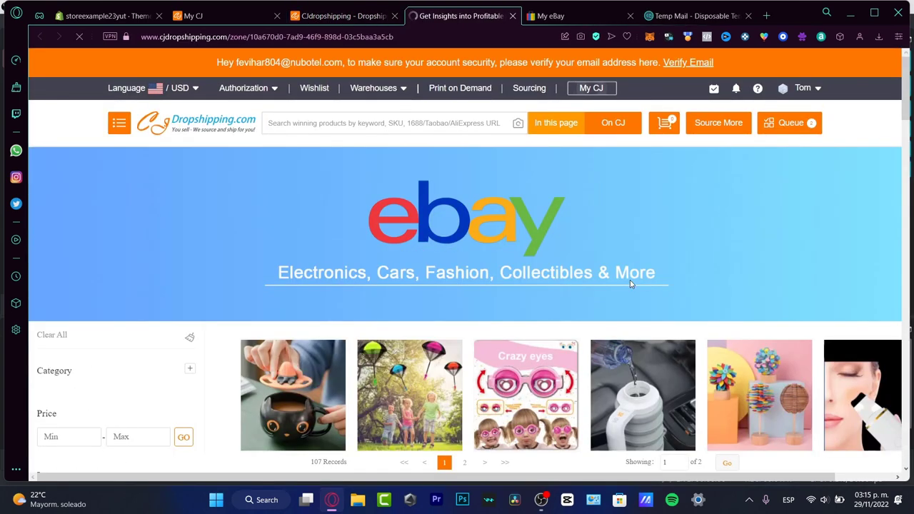
scroll(630, 280, "down", 3)
scroll(631, 284, "down", 7)
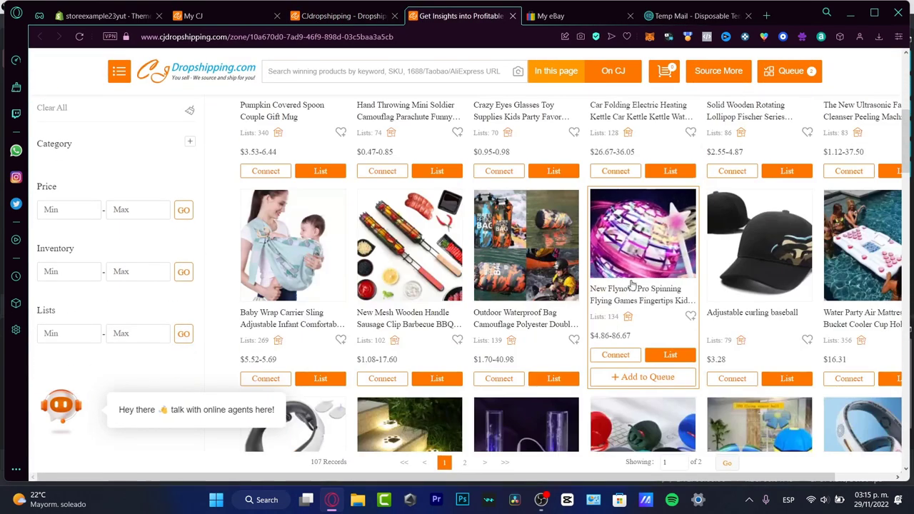
scroll(630, 285, "down", 5)
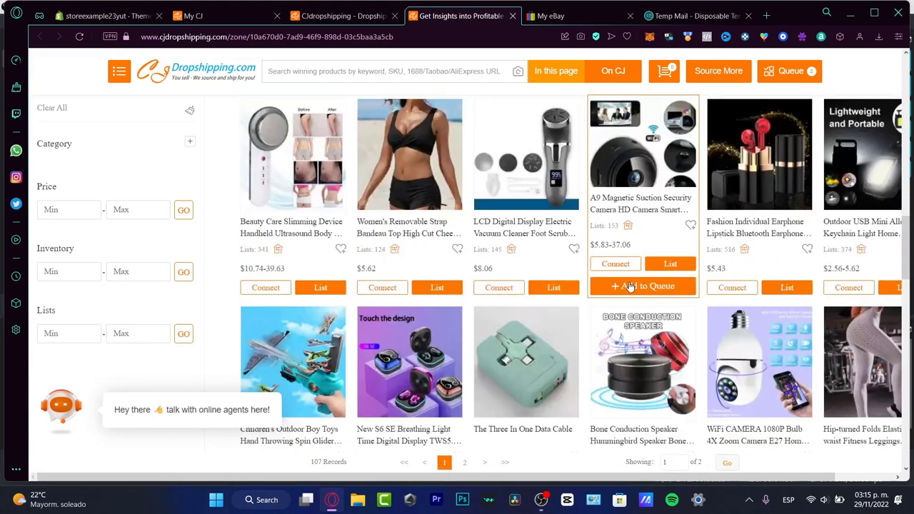
left_click(368, 18)
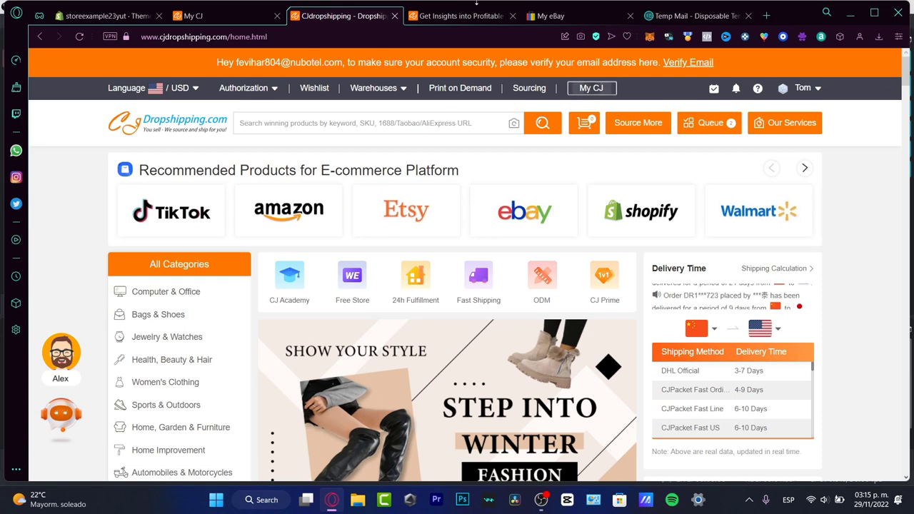
left_click(557, 16)
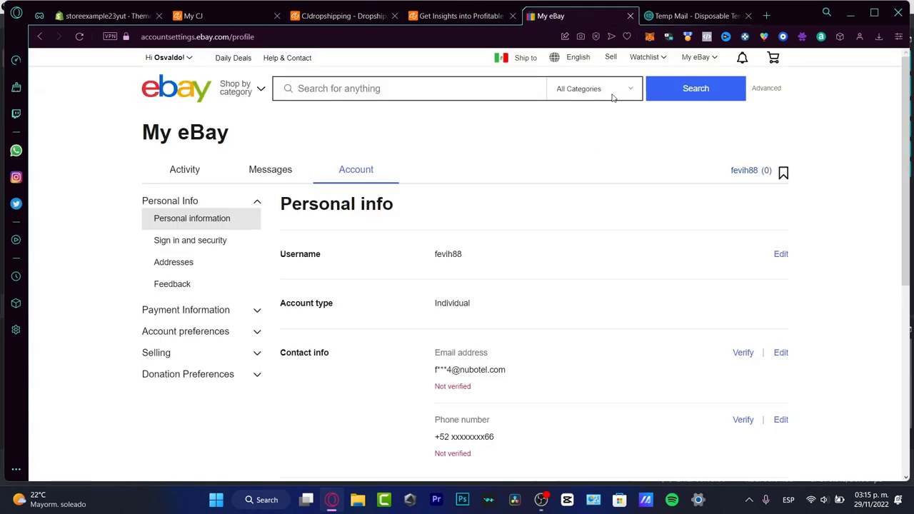
left_click(461, 16)
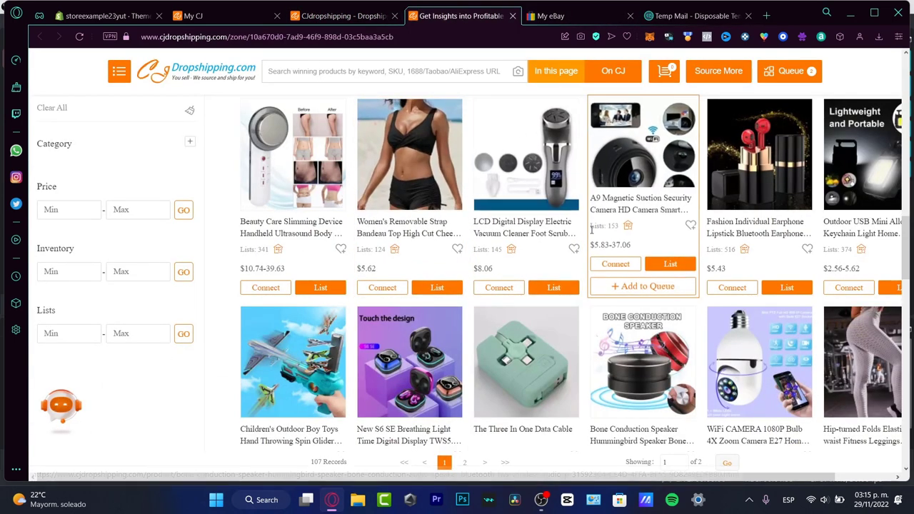
scroll(480, 270, "up", 5)
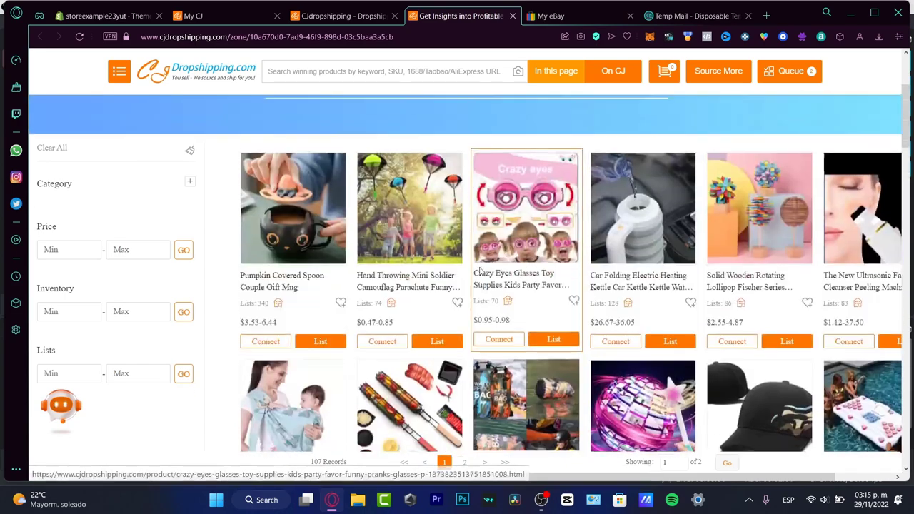
scroll(480, 271, "up", 3)
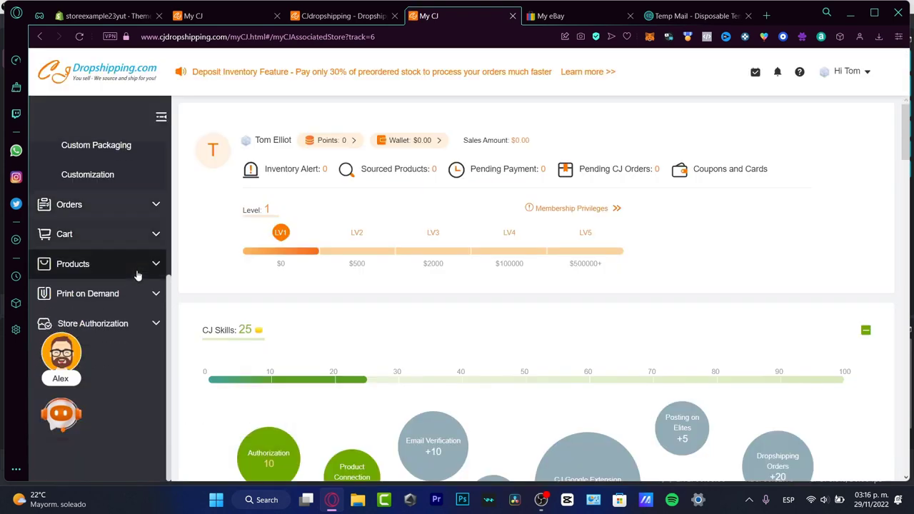
- Expand Store Authorization in the My CJ sidebar and open its eBay page
left_click(137, 324)
scroll(136, 330, "down", 3)
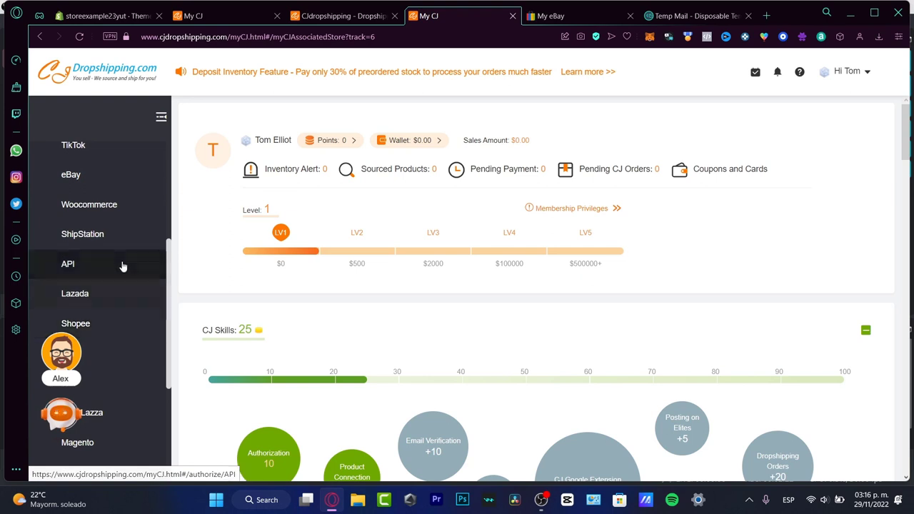
left_click(100, 183)
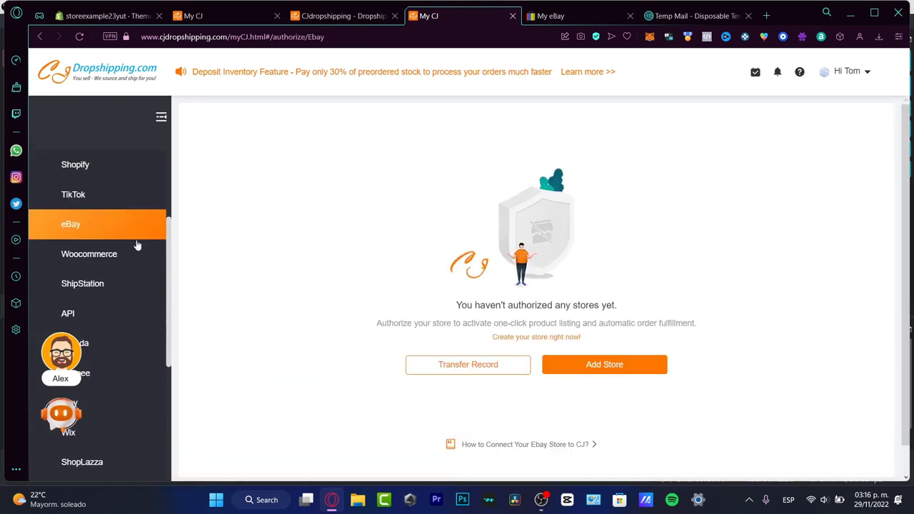
left_click_drag(440, 305, 629, 312)
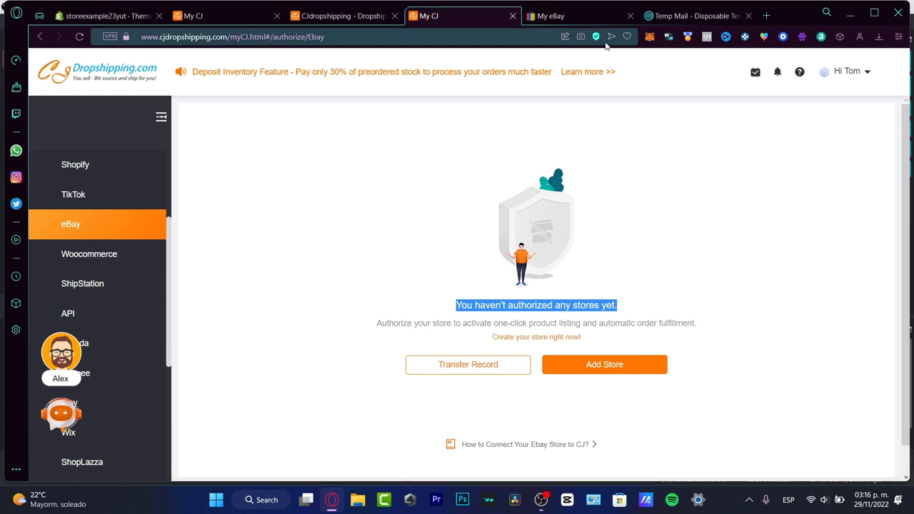
- Open the Add Store form for an eBay store
left_click(608, 367)
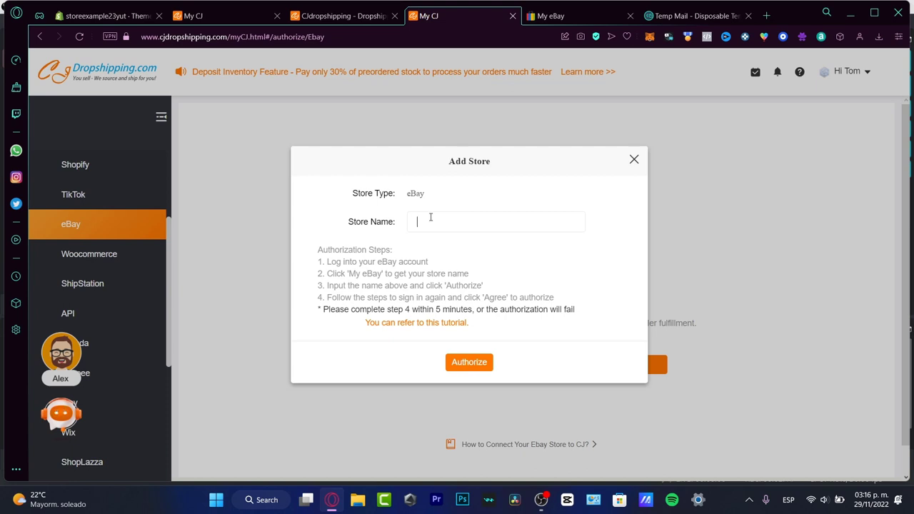
left_click(593, 15)
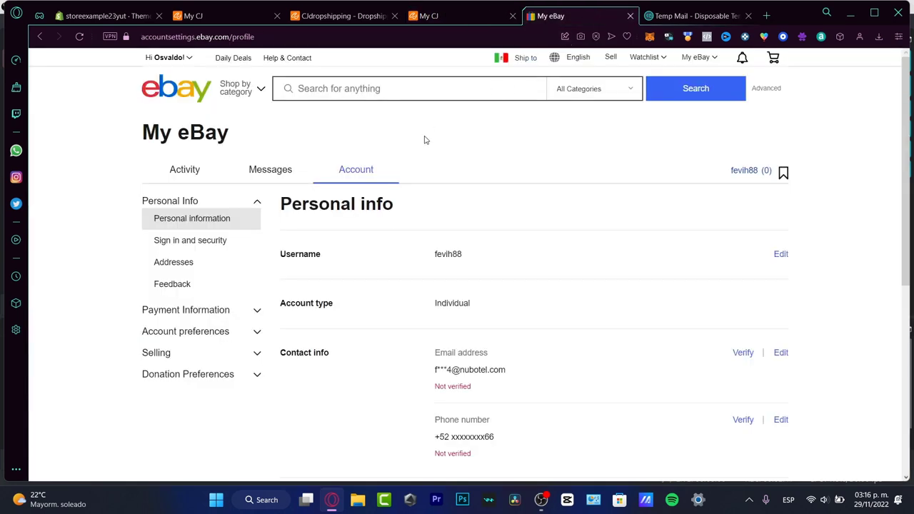
left_click(457, 15)
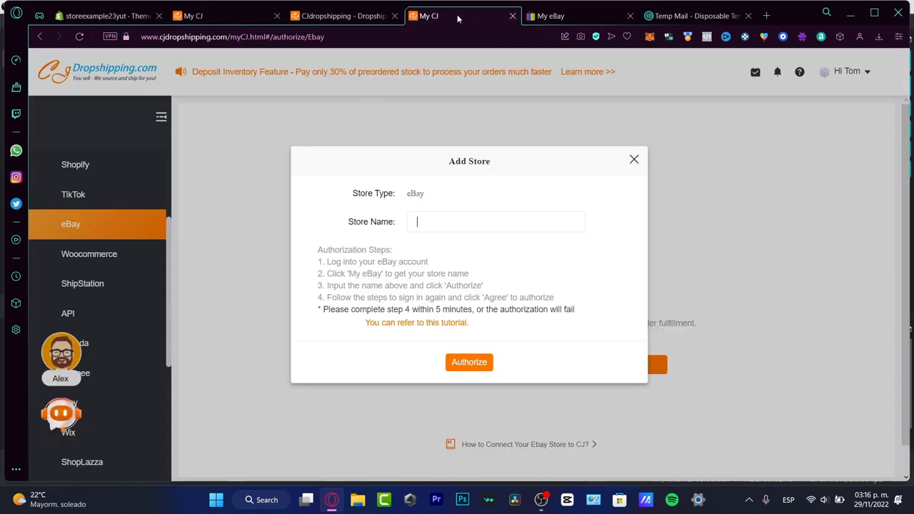
- Copy the store username from the My eBay summary and return to the Add Store form
left_click(541, 19)
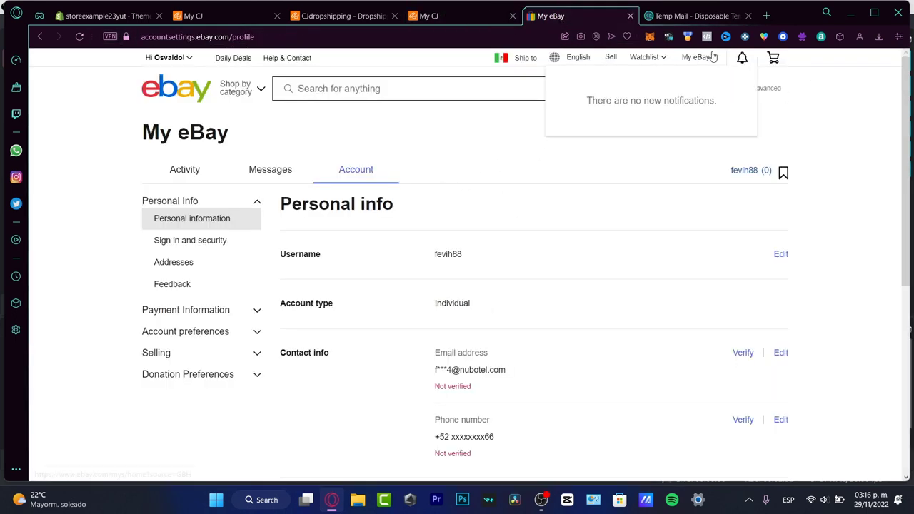
mouse_move(705, 57)
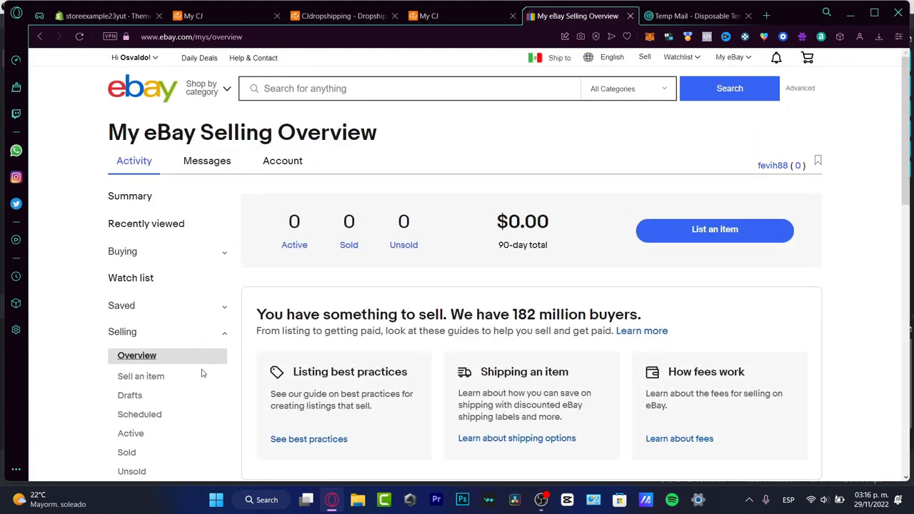
scroll(277, 131, "down", 1)
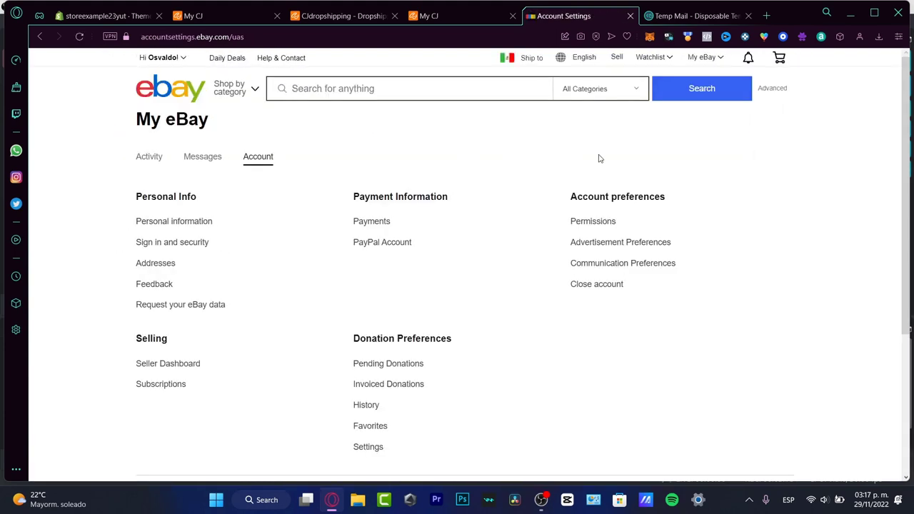
left_click(142, 157)
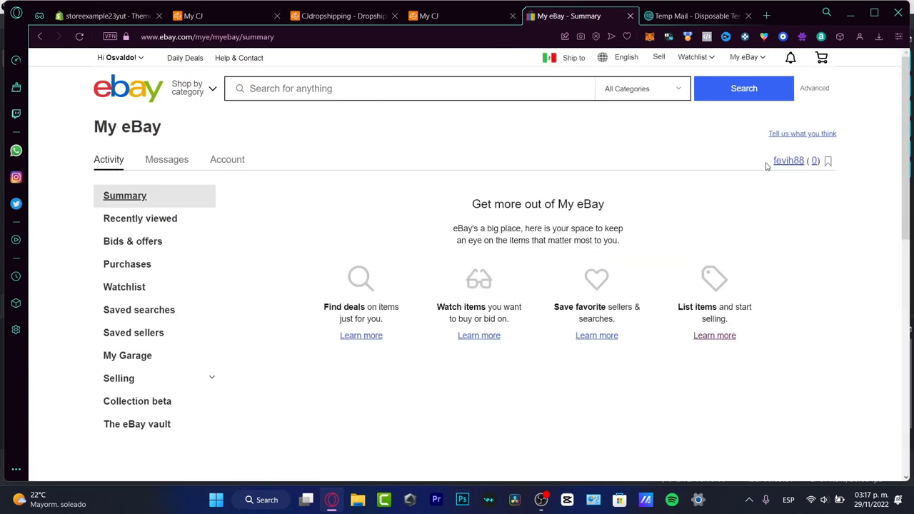
left_click_drag(772, 162, 803, 162)
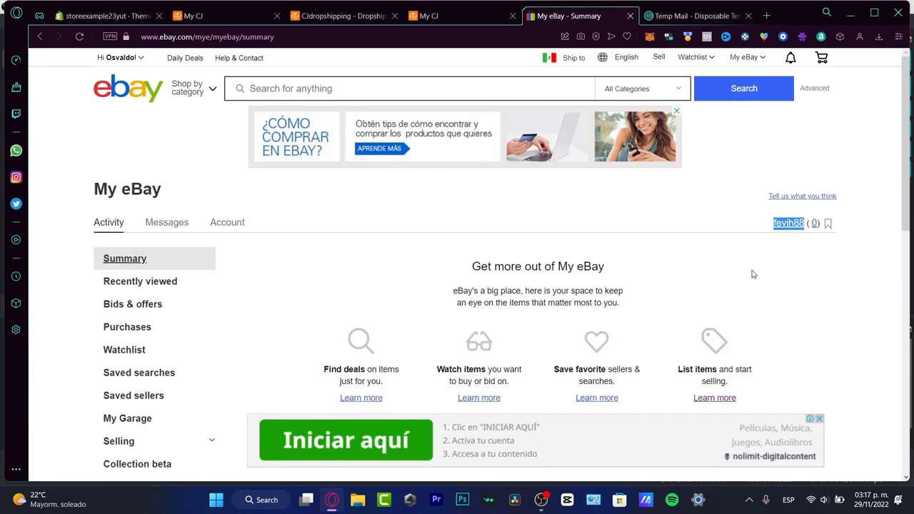
scroll(751, 275, "down", 2)
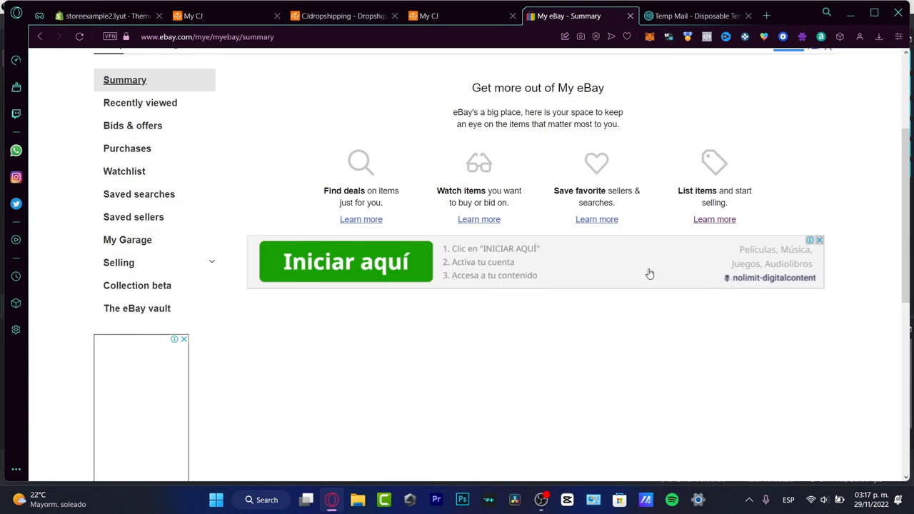
left_click(140, 240)
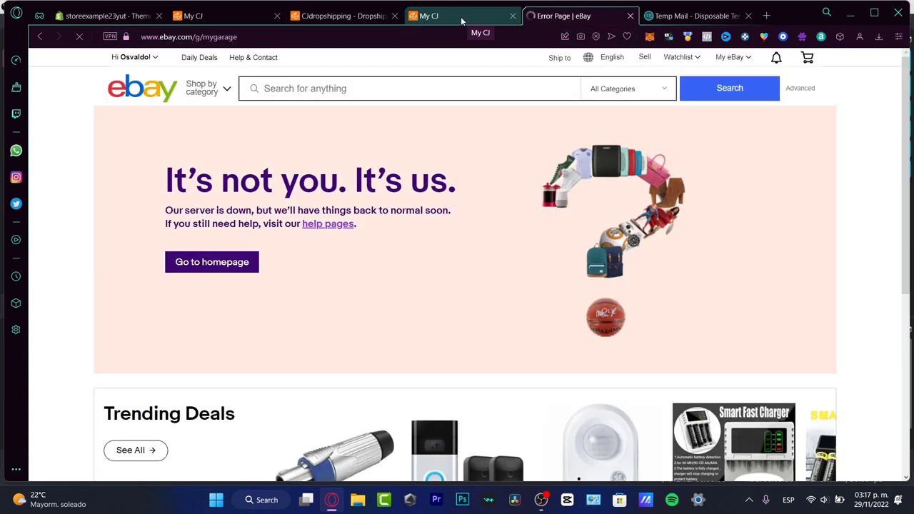
left_click(460, 17)
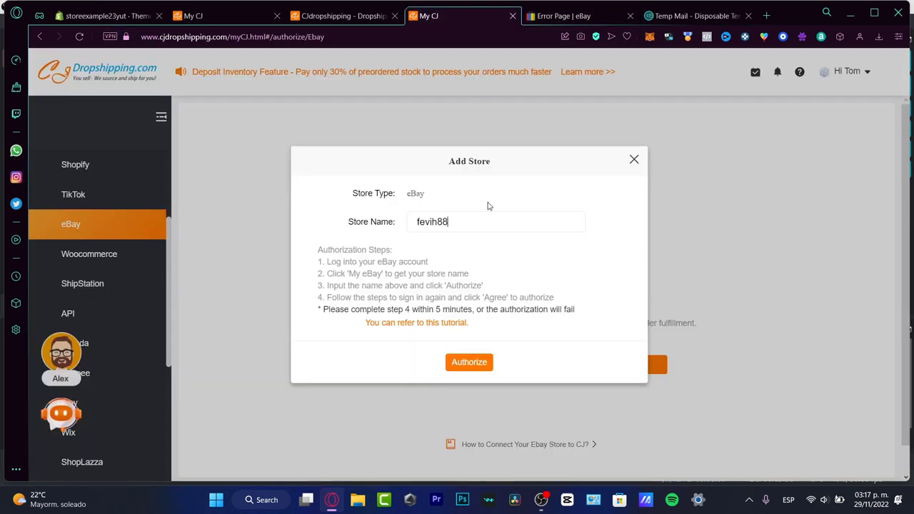
- Authorize the eBay store and agree to grant CJdropshipping access on eBay's review page
left_click(483, 362)
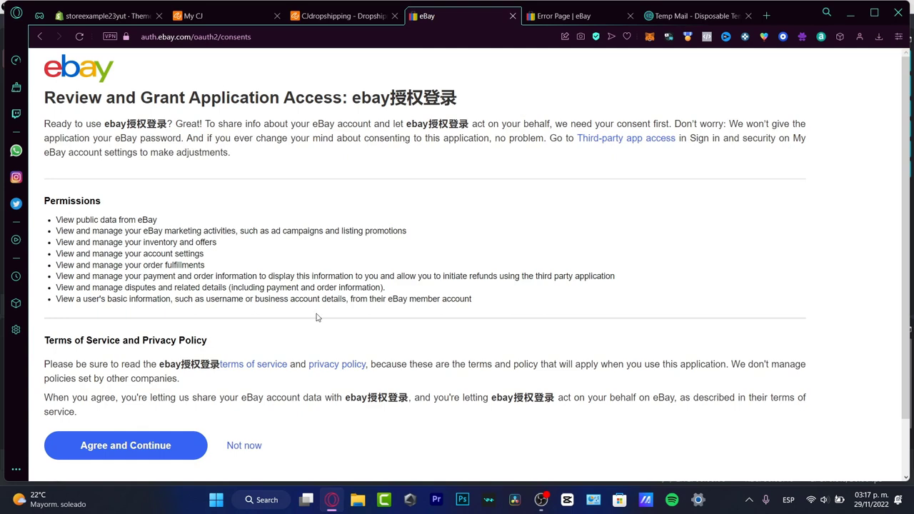
scroll(318, 318, "down", 1)
left_click(170, 383)
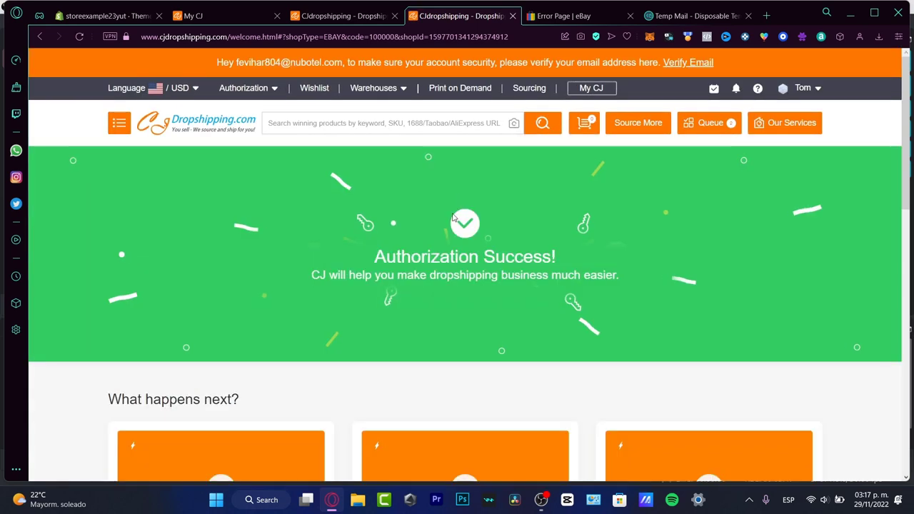
- Check the tabs and return to CJdropshipping's Authorization Success page
left_click(564, 15)
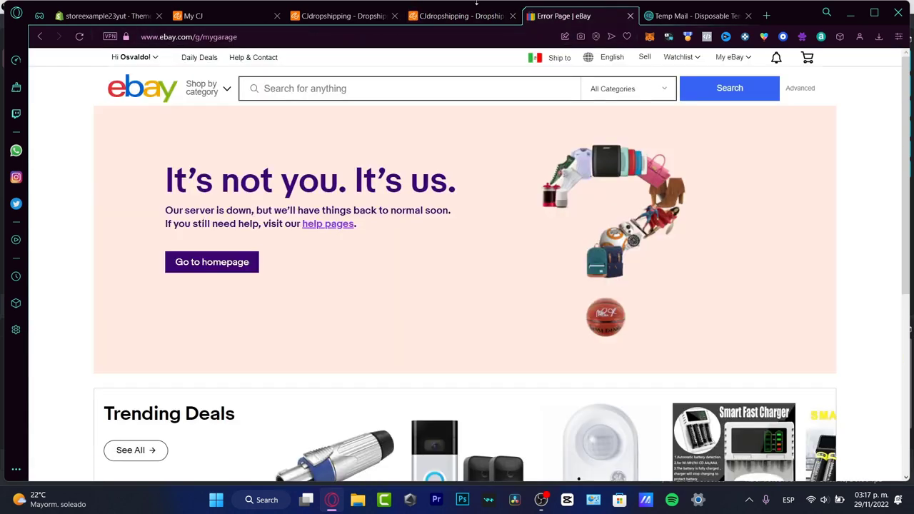
left_click(438, 16)
left_click(597, 16)
left_click(485, 18)
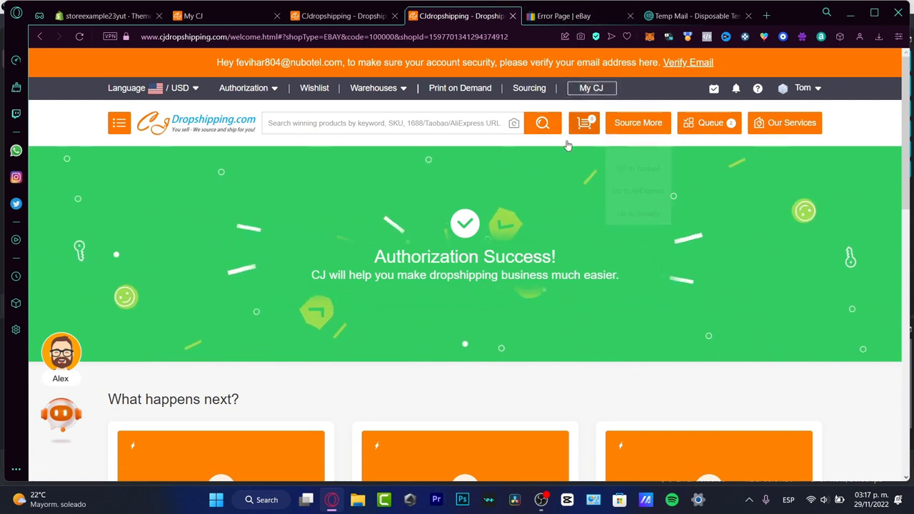
- From the CJdropshipping home page, open the eBay recommended-products zone
left_click(249, 125)
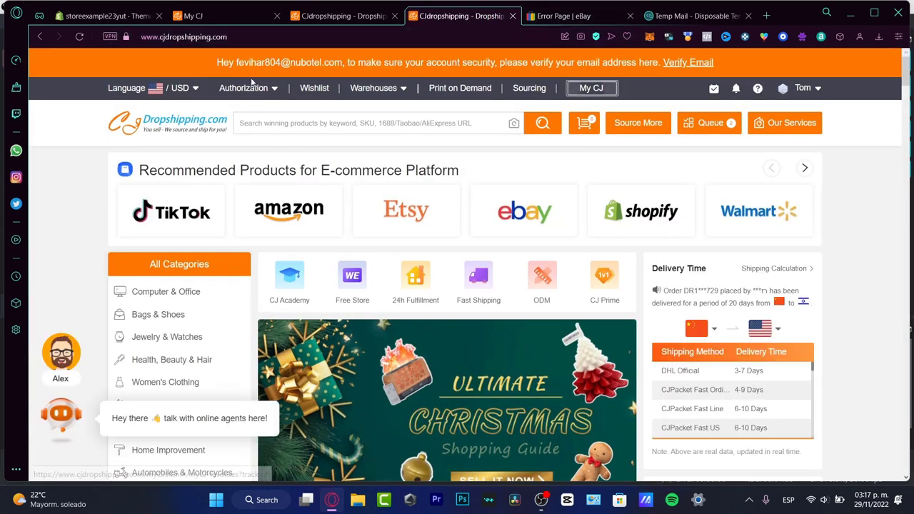
left_click(560, 17)
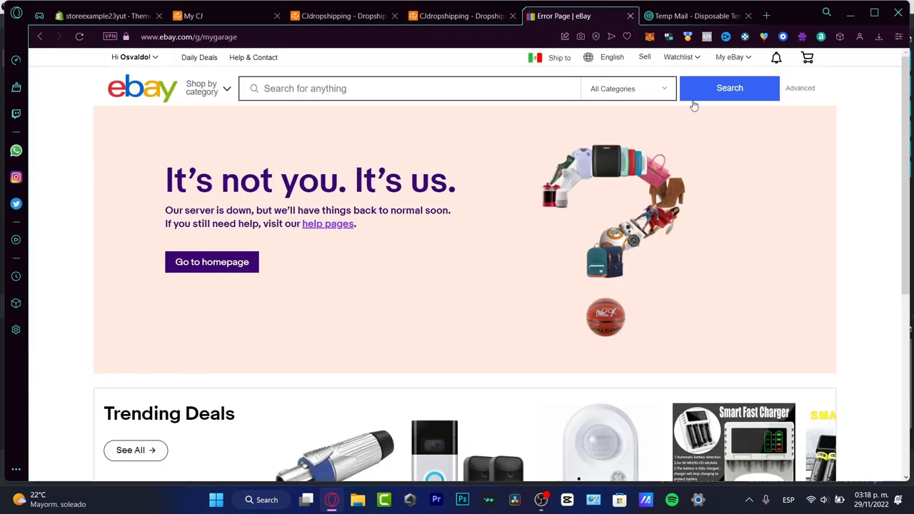
left_click(749, 77)
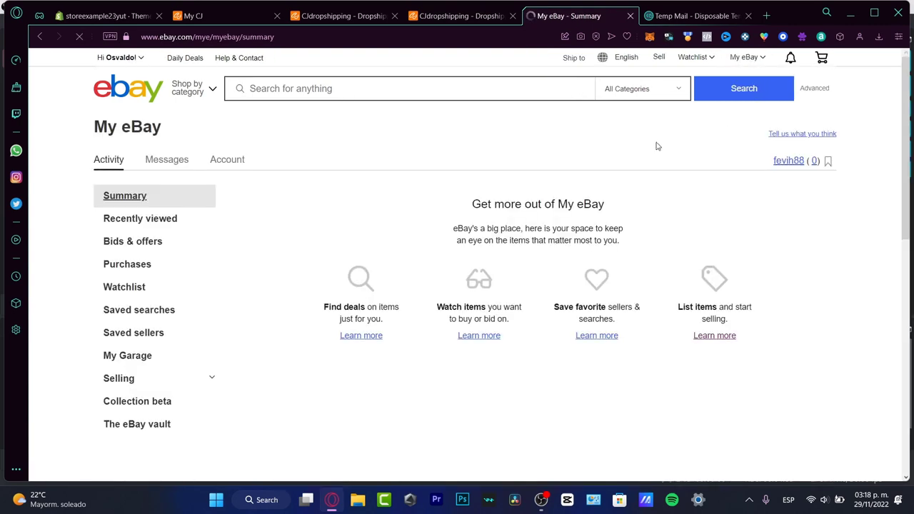
left_click(453, 16)
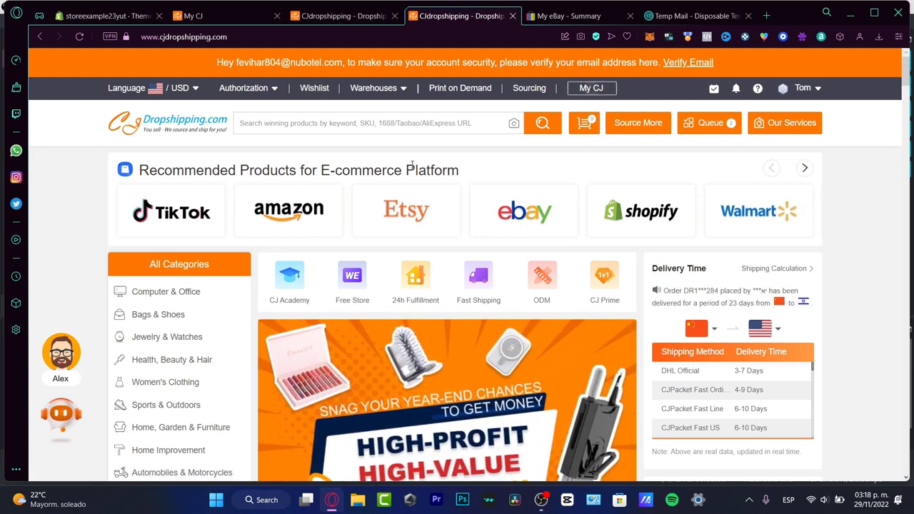
left_click(536, 221)
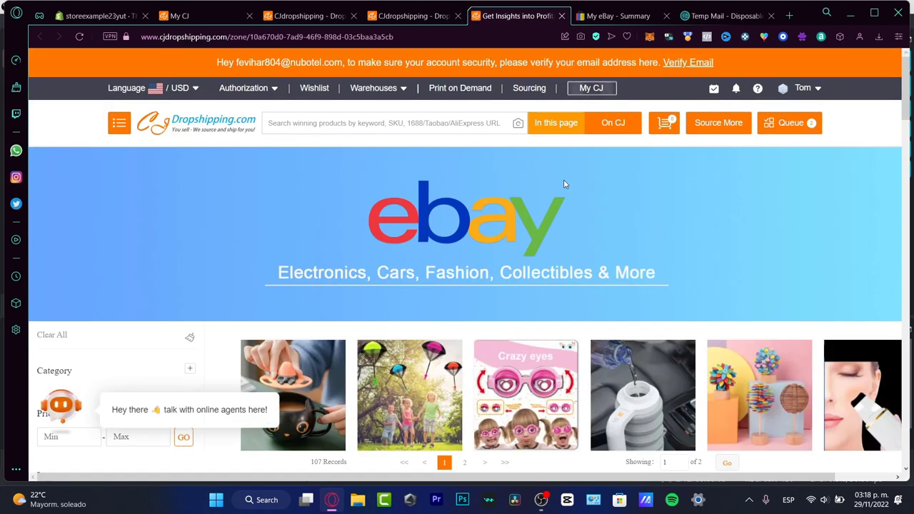
scroll(719, 286, "down", 3)
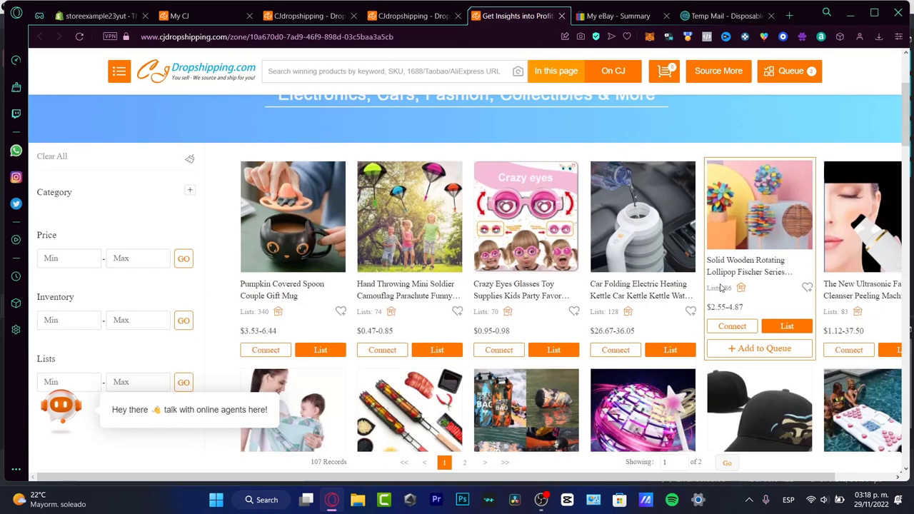
- Scroll through the eBay product zone's product listings
scroll(721, 287, "down", 3)
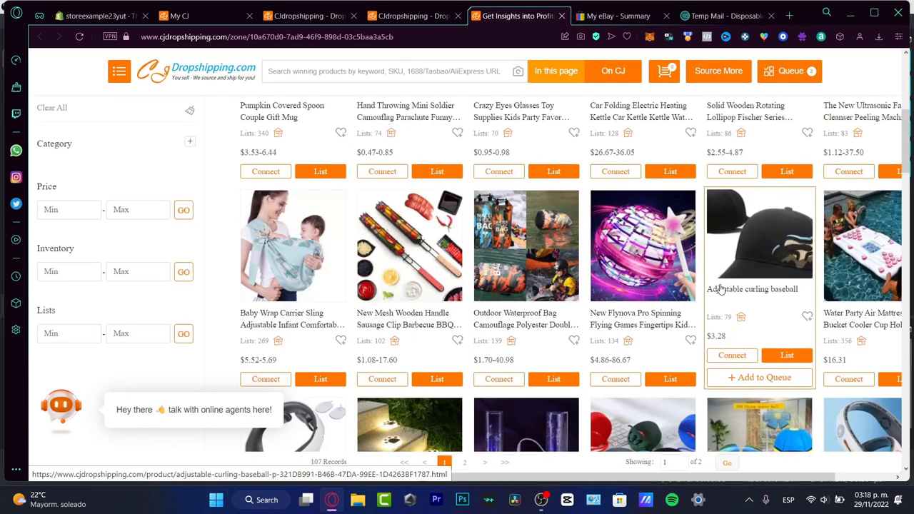
scroll(721, 287, "down", 3)
scroll(721, 287, "up", 3)
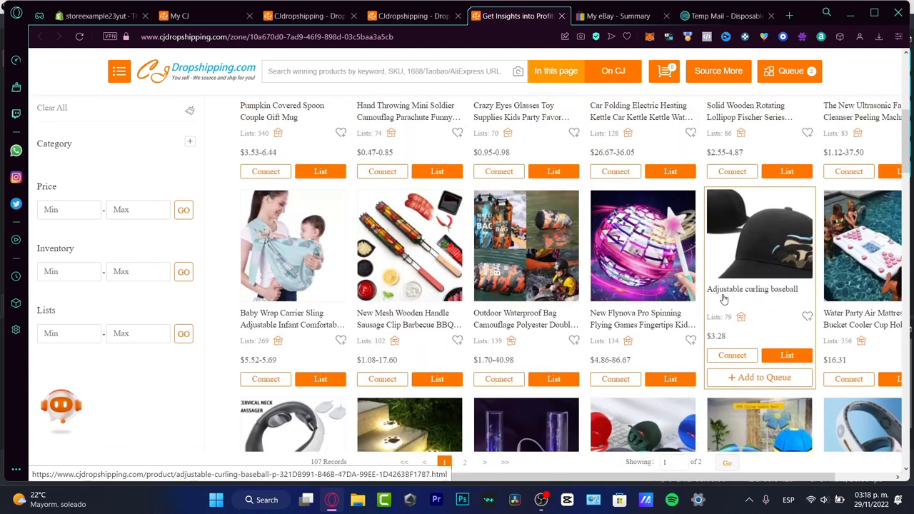
scroll(724, 302, "down", 3)
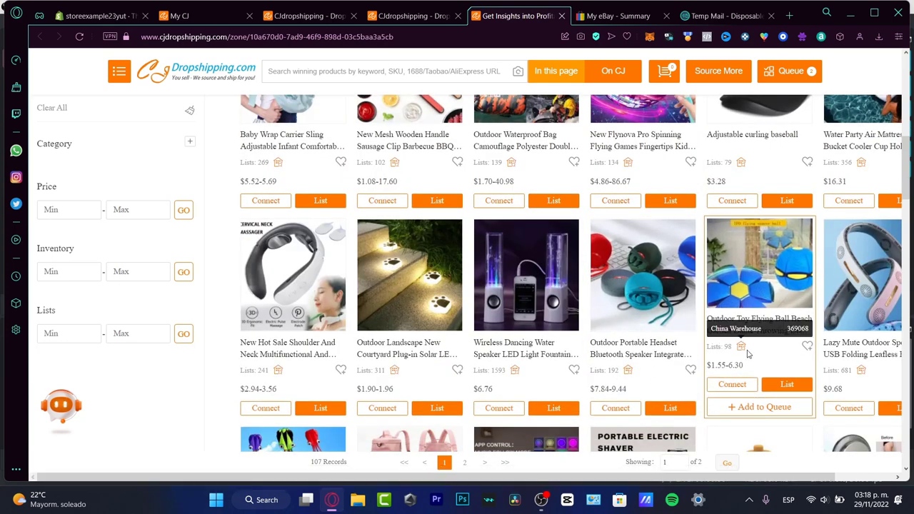
scroll(735, 348, "down", 3)
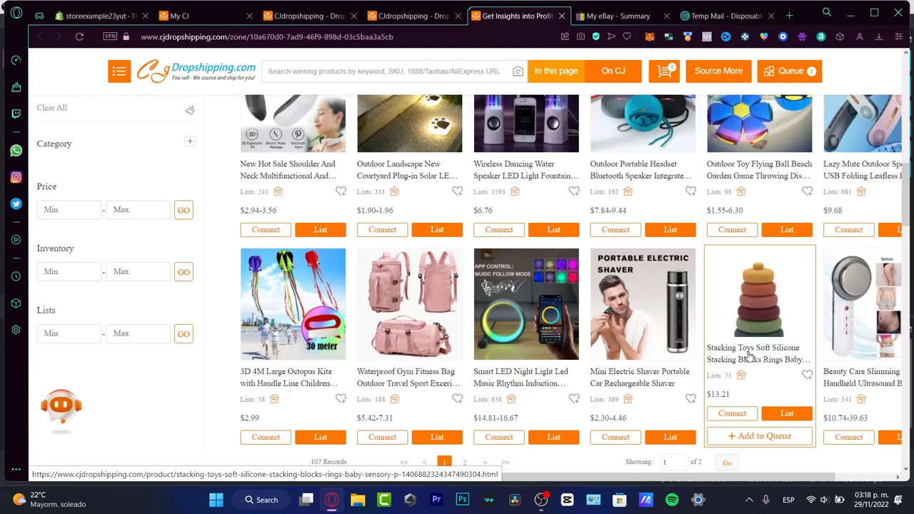
scroll(749, 356, "down", 3)
scroll(751, 360, "down", 3)
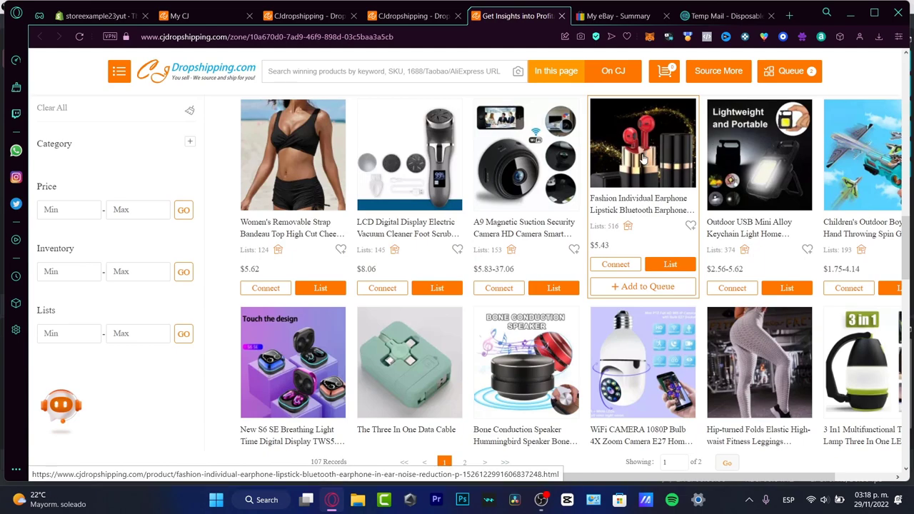
scroll(648, 159, "down", 3)
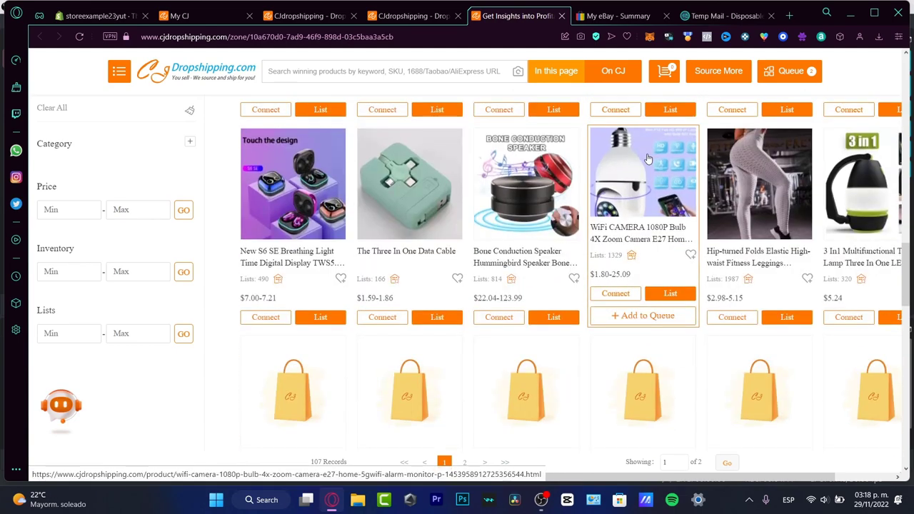
scroll(647, 159, "down", 3)
scroll(212, 228, "up", 10)
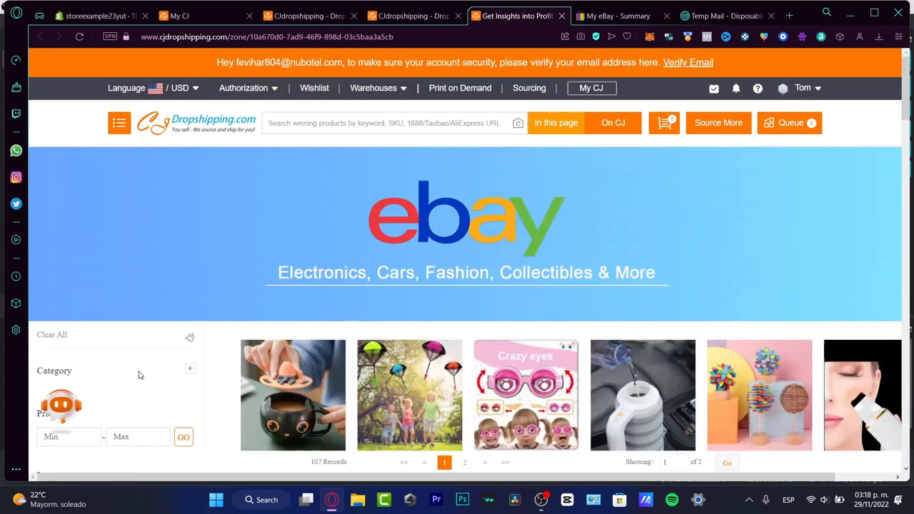
- Expand the Category filter and choose Consumer Electronics, leaving 11 products
left_click(190, 369)
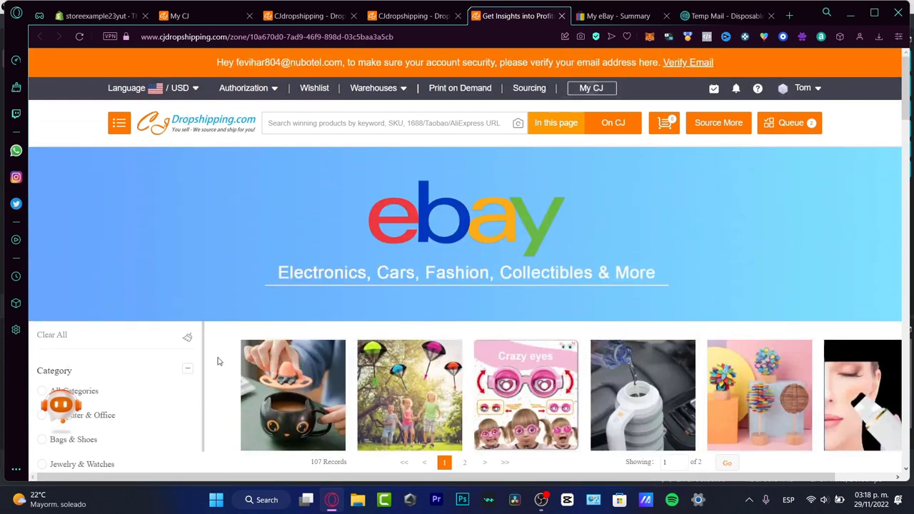
scroll(124, 255, "down", 3)
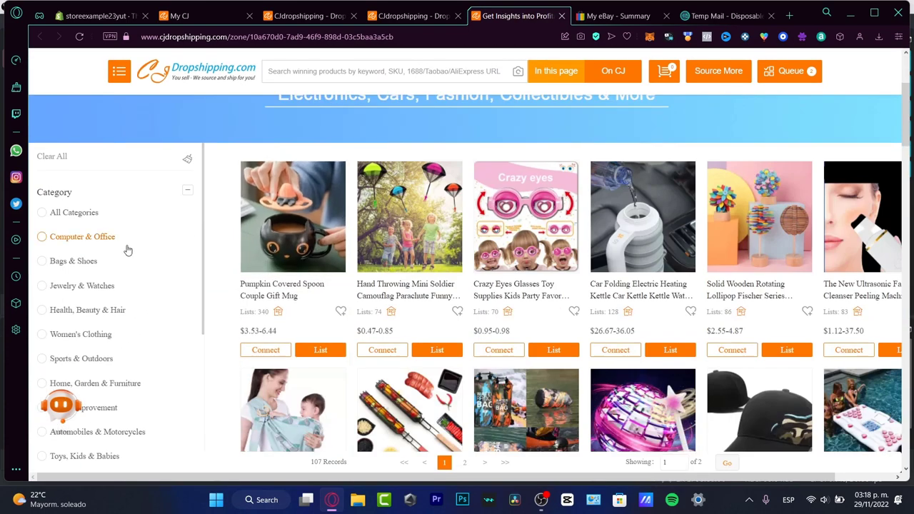
scroll(127, 249, "down", 3)
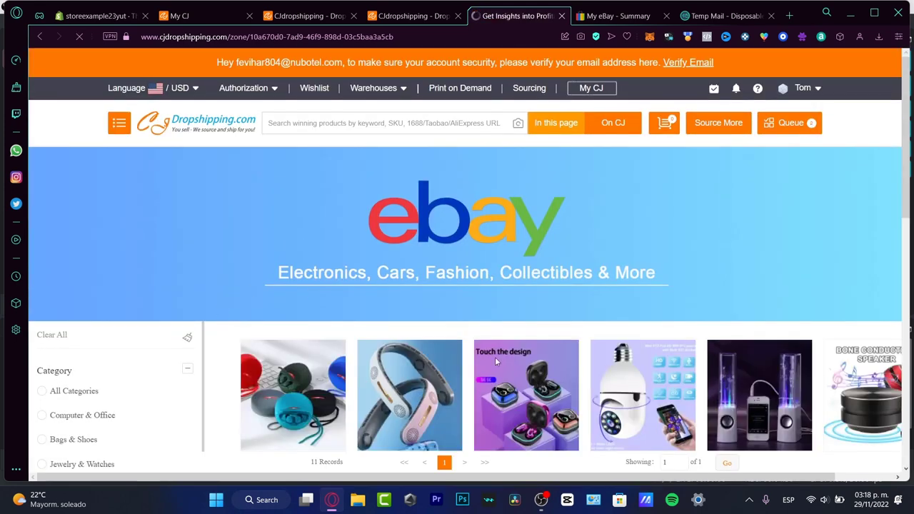
scroll(649, 264, "down", 3)
scroll(649, 264, "down", 2)
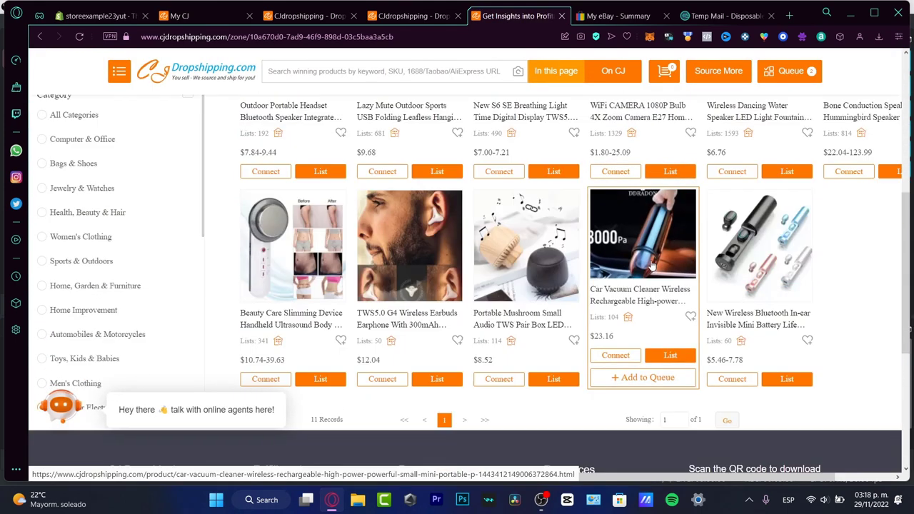
scroll(95, 211, "down", 2)
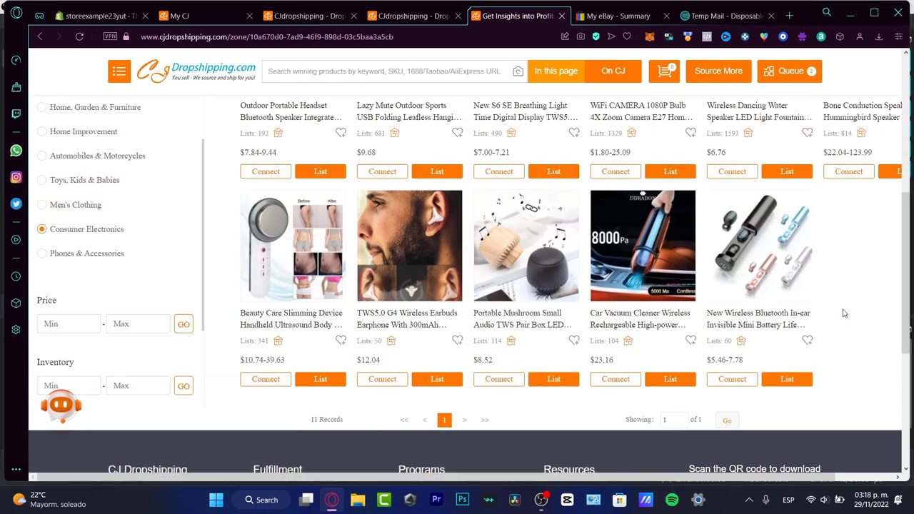
scroll(521, 273, "up", 2)
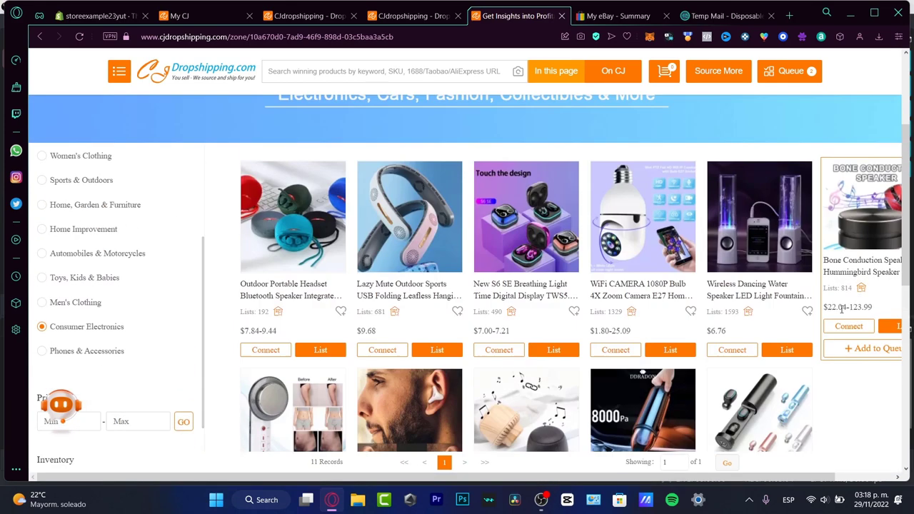
- Open the Outdoor Portable Headset Bluetooth Speaker's product page and add it to the listing queue
left_click(310, 229)
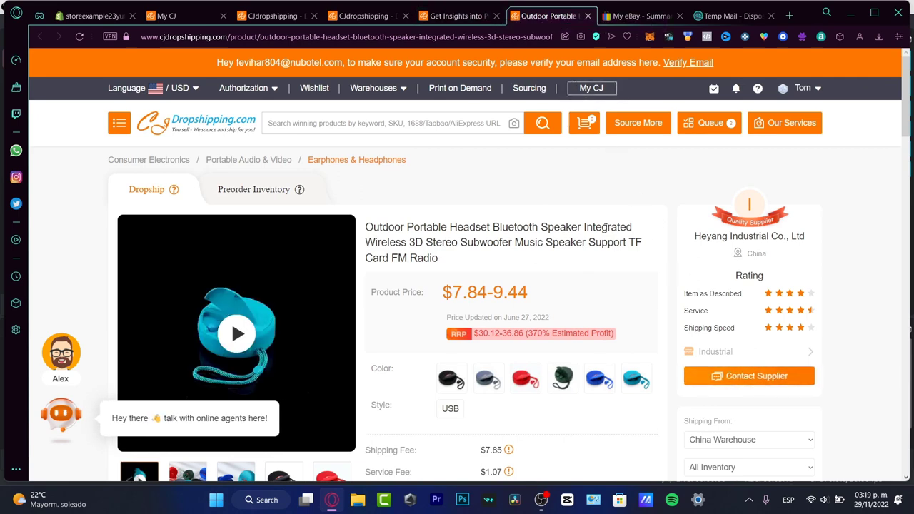
scroll(605, 227, "down", 5)
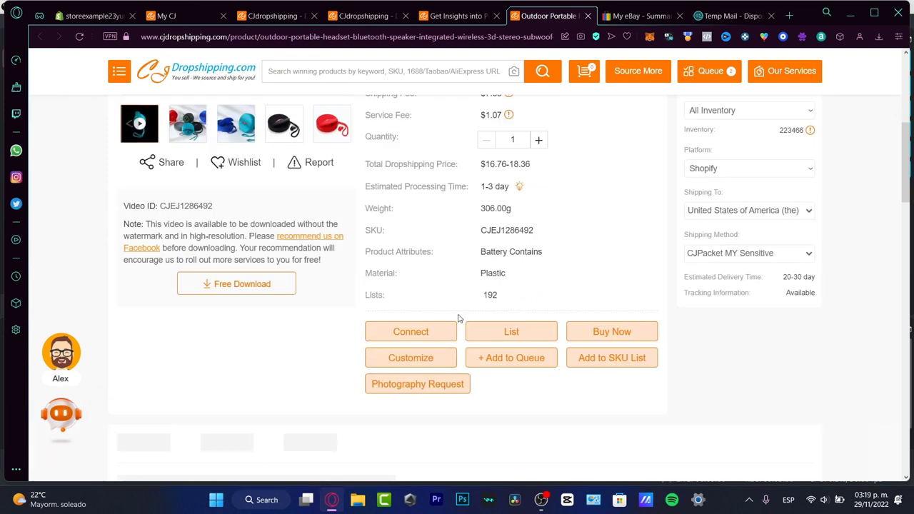
left_click(524, 362)
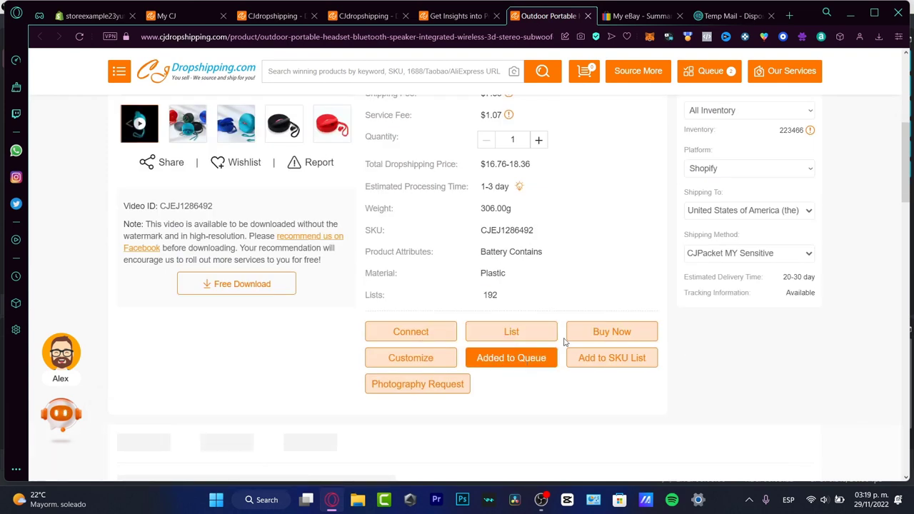
scroll(574, 355, "up", 5)
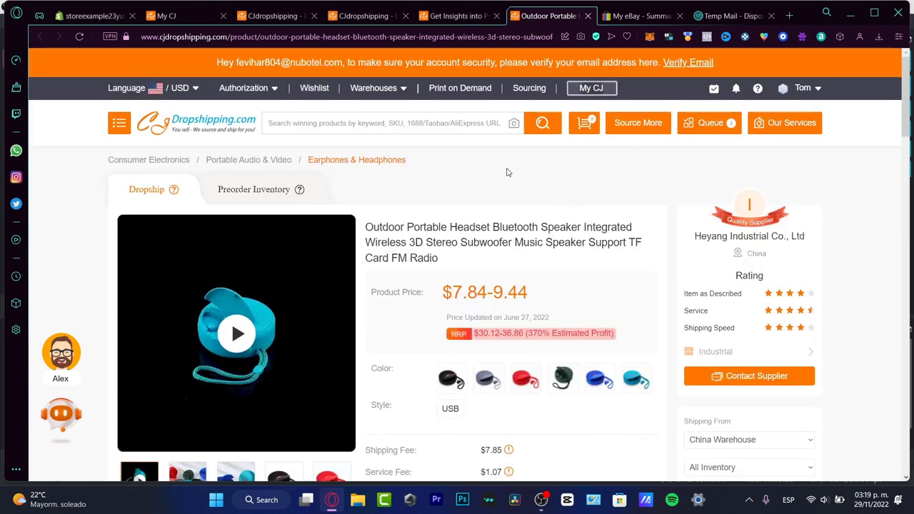
- Visit My CJ, dismiss the email verification prompt, then return and open the listing queue
left_click(596, 89)
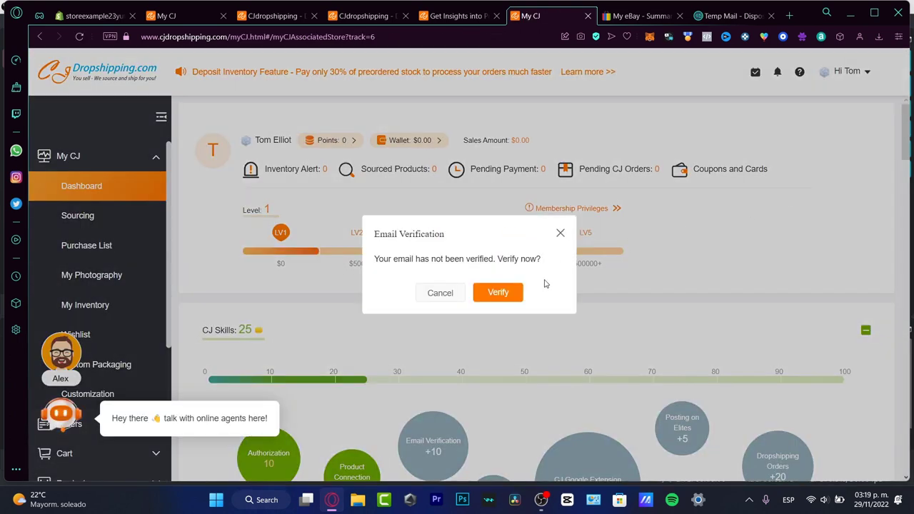
left_click(443, 294)
scroll(96, 245, "down", 3)
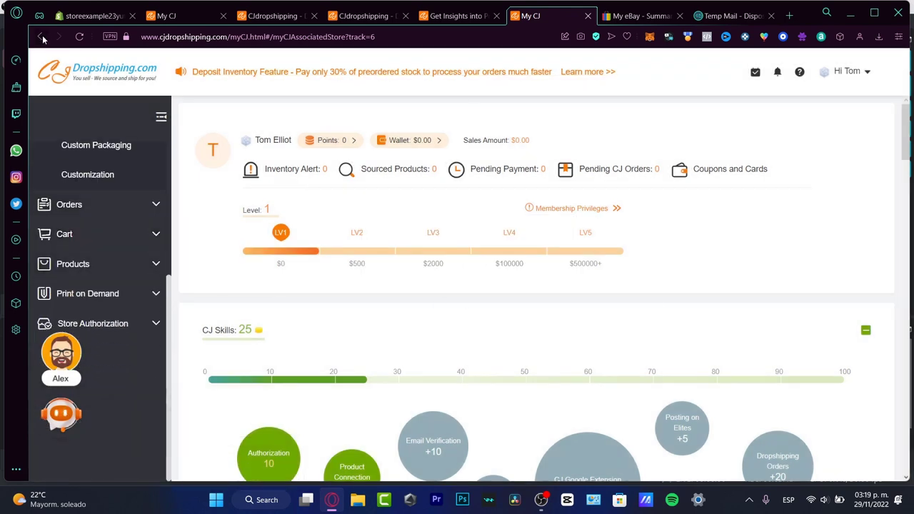
key("alt+Left")
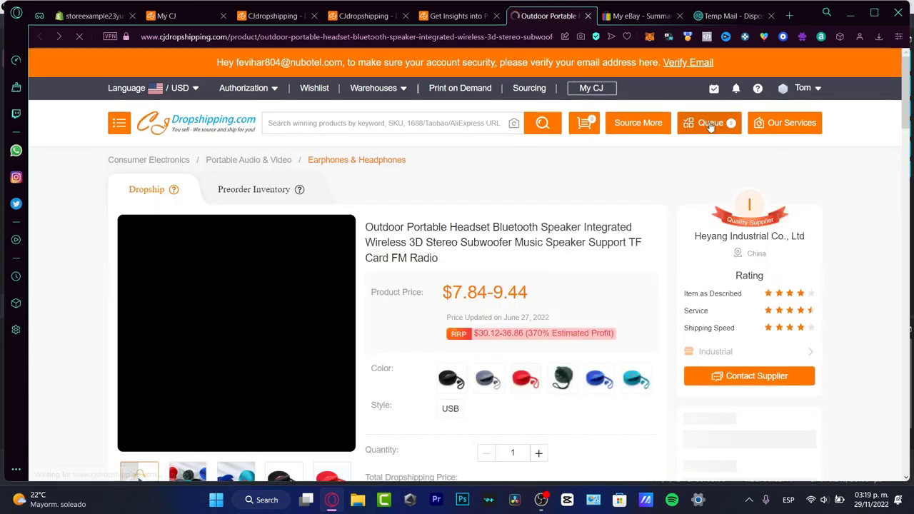
left_click(708, 123)
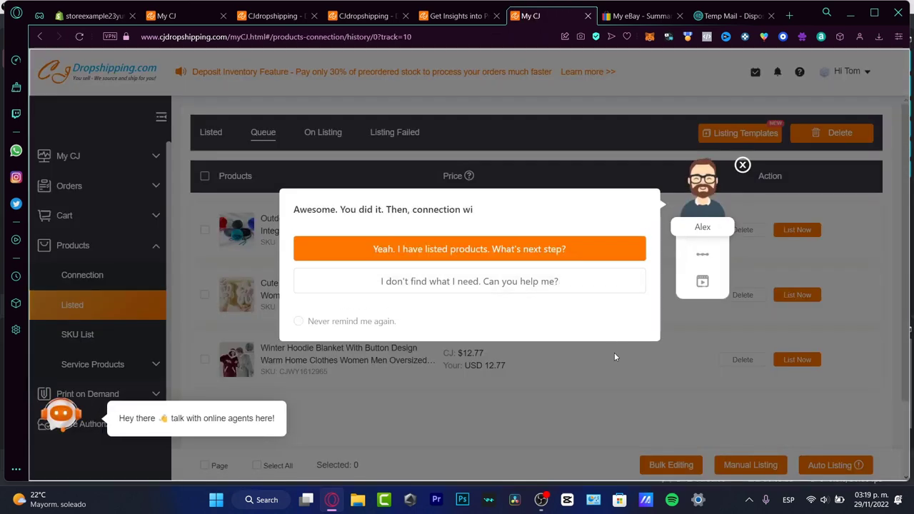
left_click(743, 164)
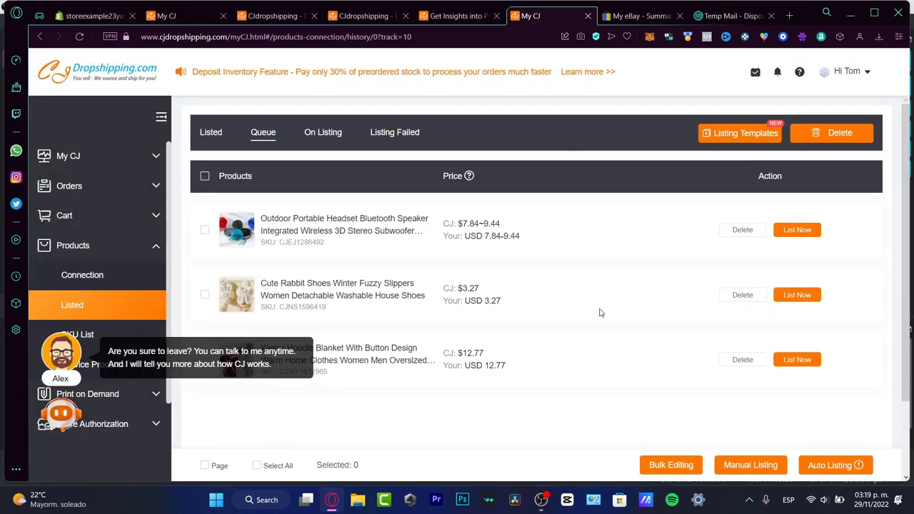
- Delete the Cute Rabbit Shoes and the Winter Hoodie Blanket from the queue
left_click(204, 294)
left_click(745, 296)
left_click(515, 294)
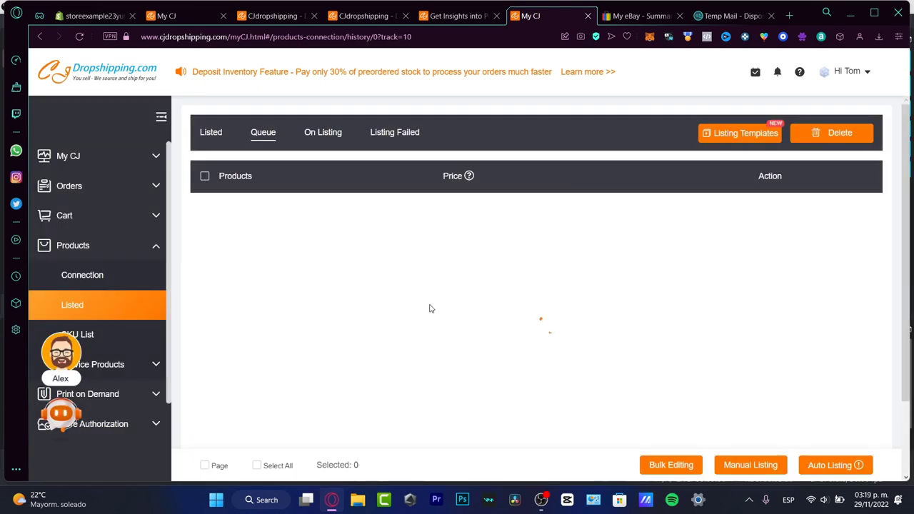
left_click(204, 295)
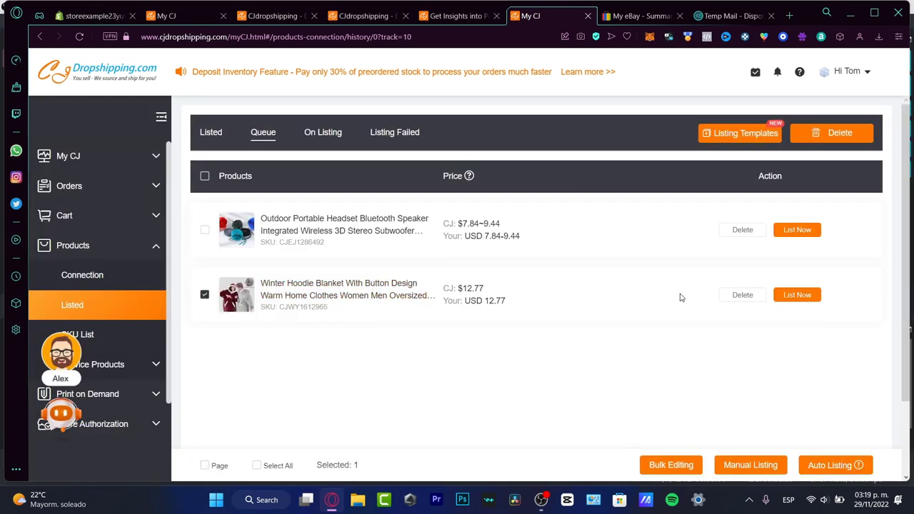
left_click(742, 295)
left_click(498, 285)
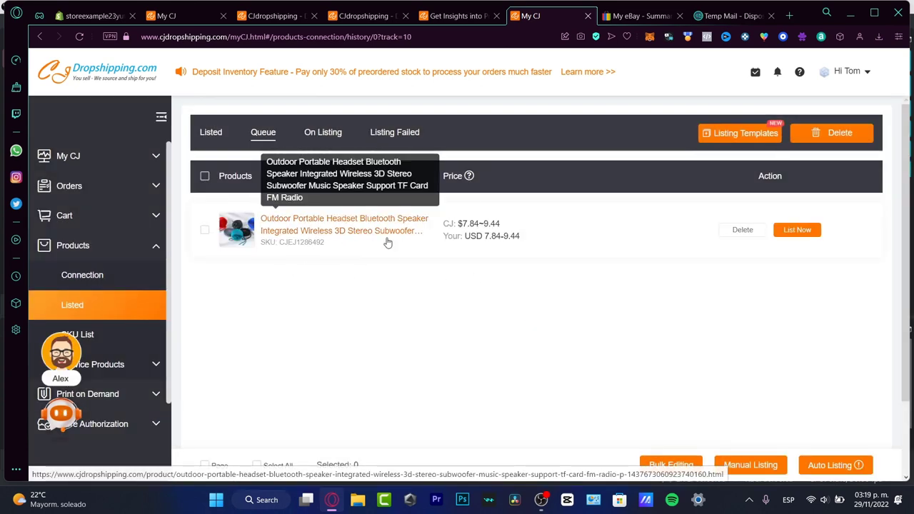
- List the speaker from China Warehouse to the eBay store, keeping US as listing site
left_click(812, 236)
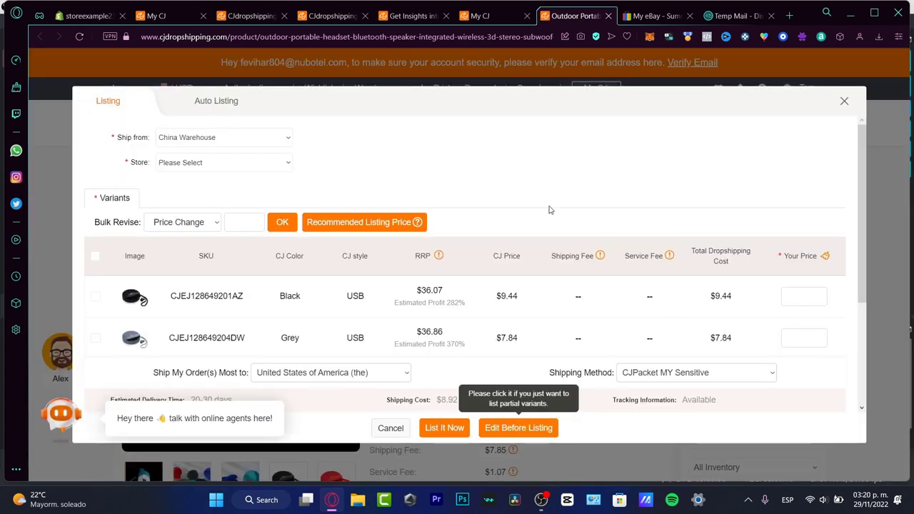
left_click(203, 140)
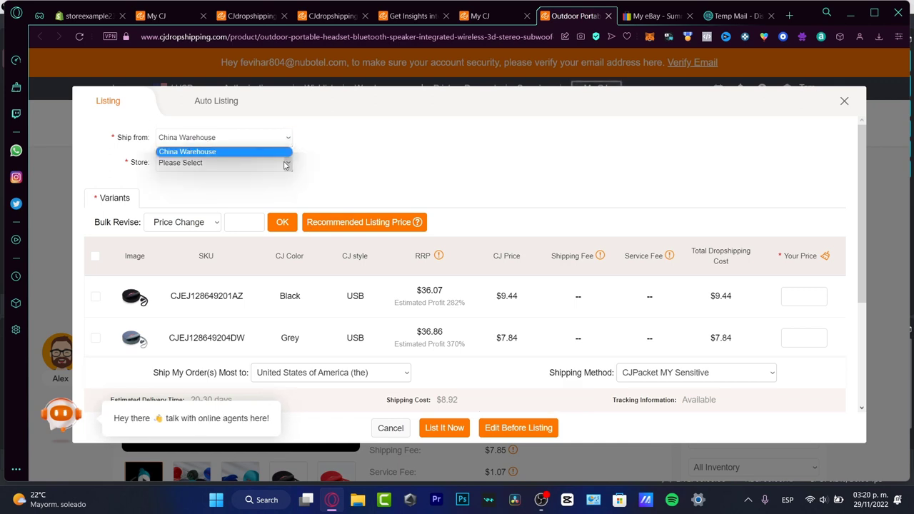
left_click(203, 151)
left_click(218, 162)
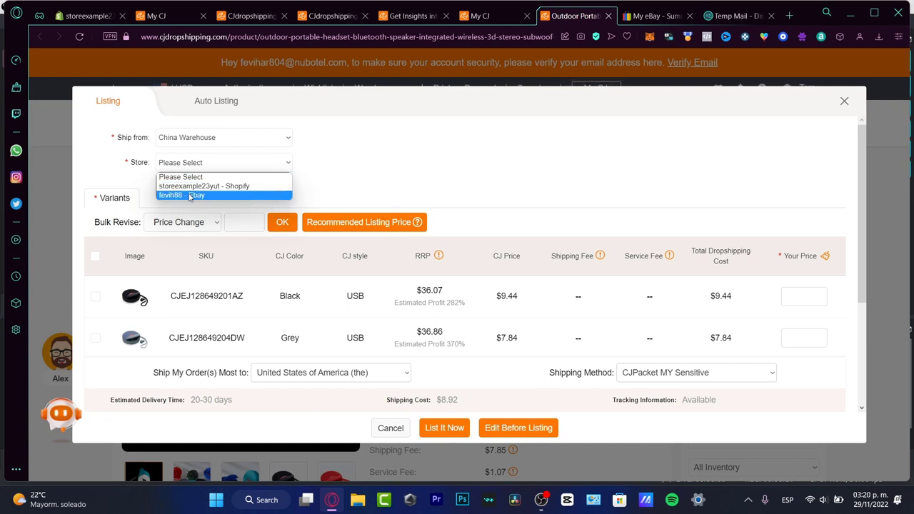
left_click(213, 195)
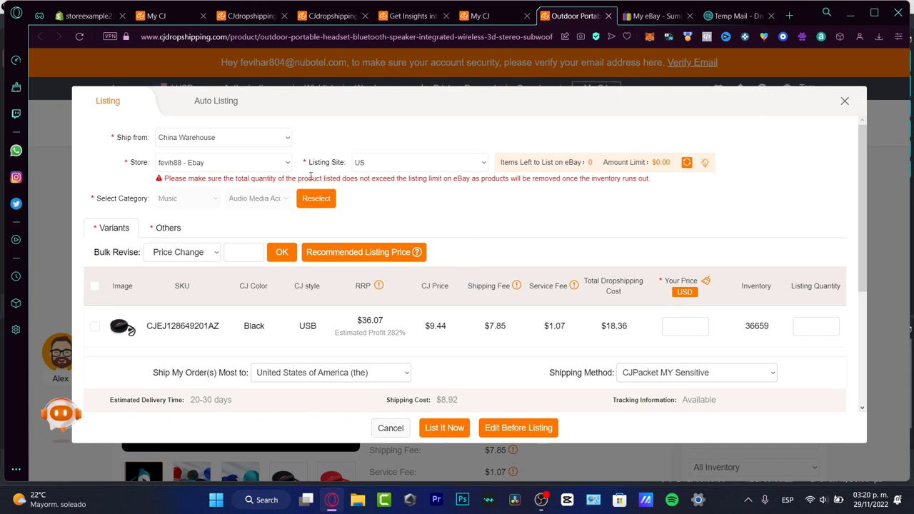
left_click(405, 167)
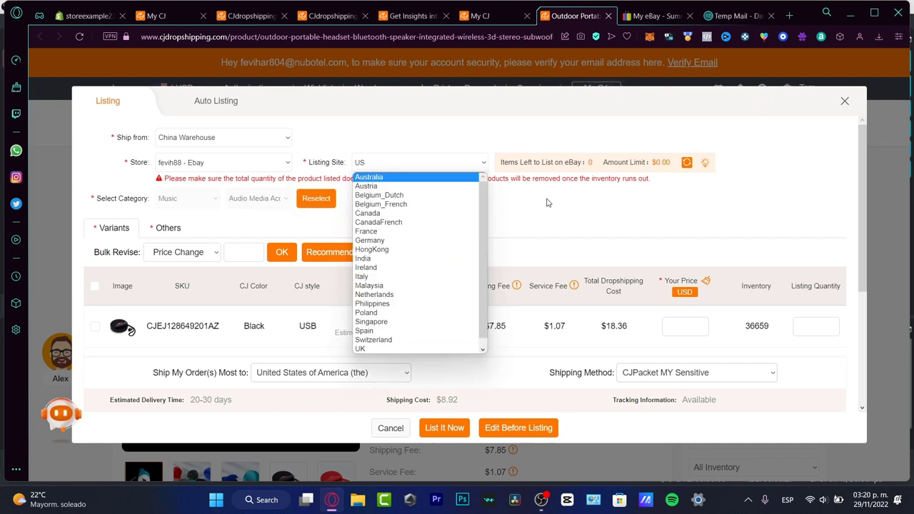
left_click(433, 168)
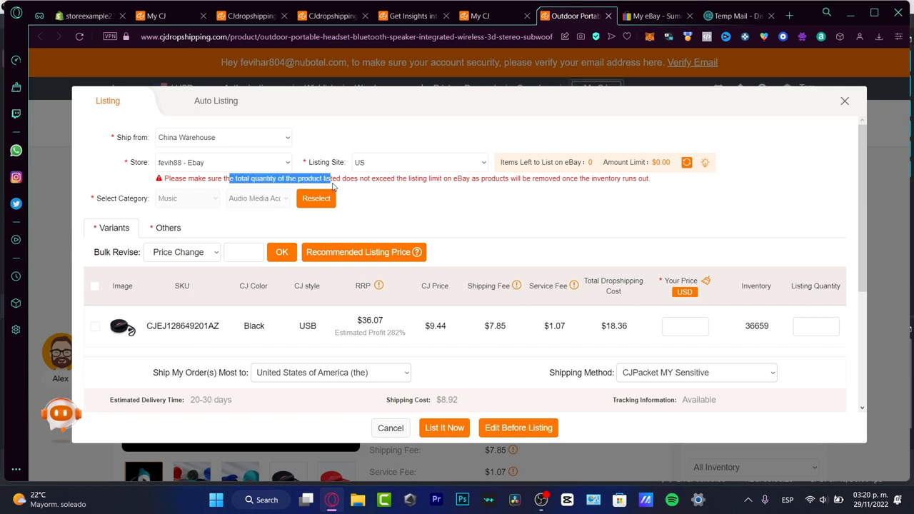
- Highlight the listing-limit warning and the Black variant's 36659 inventory figure
left_click_drag(390, 187, 448, 187)
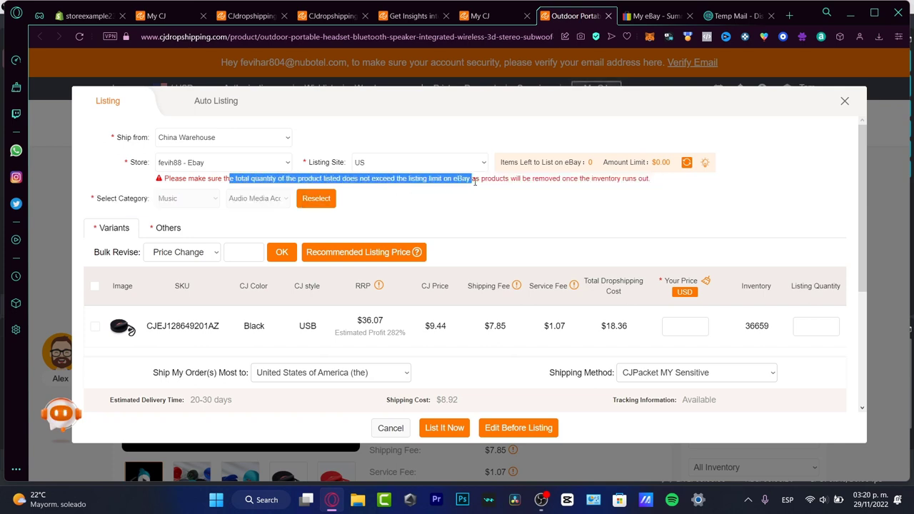
left_click(604, 192)
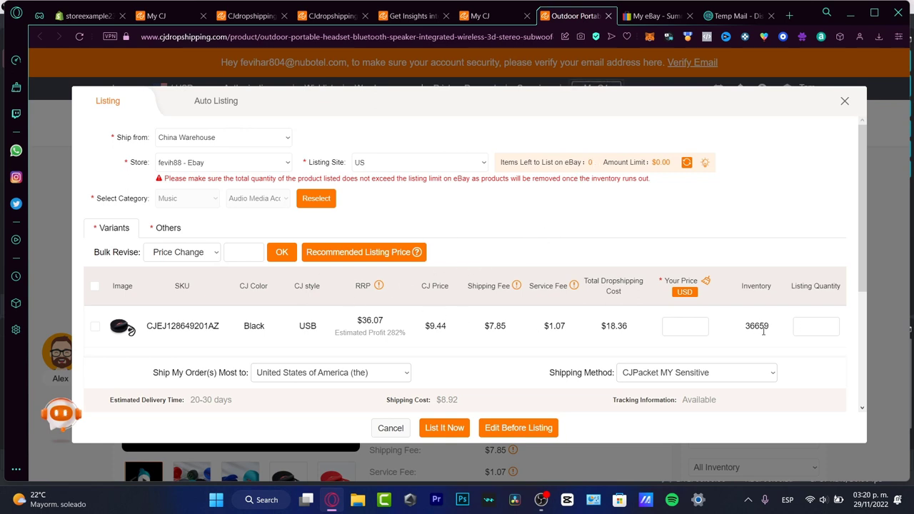
left_click_drag(771, 333, 770, 333)
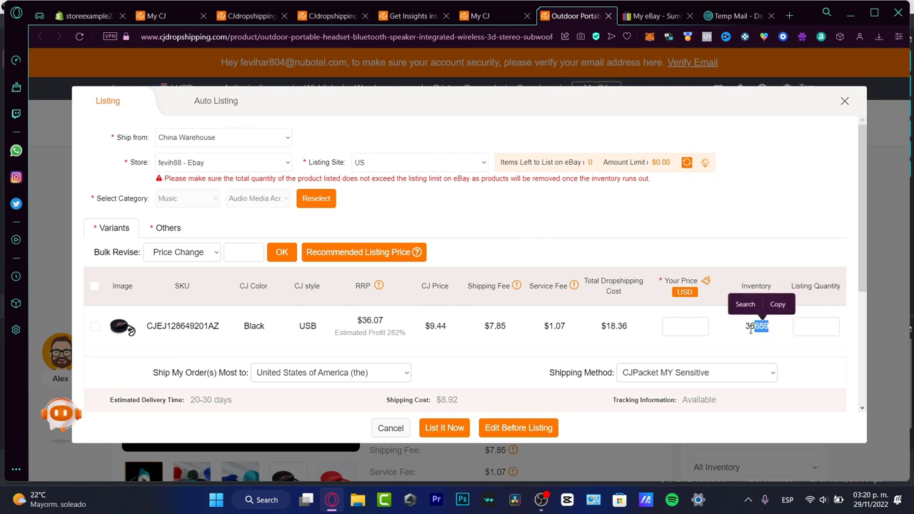
left_click(752, 326)
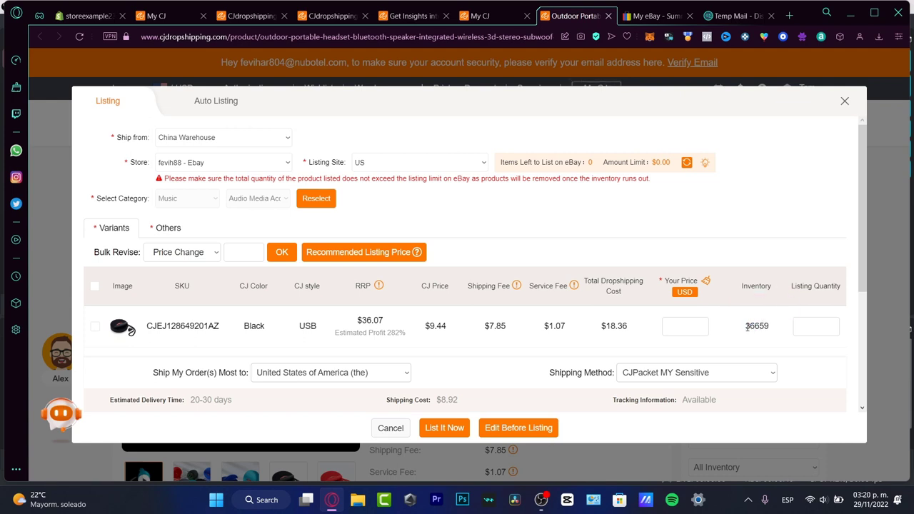
left_click_drag(770, 333, 770, 334)
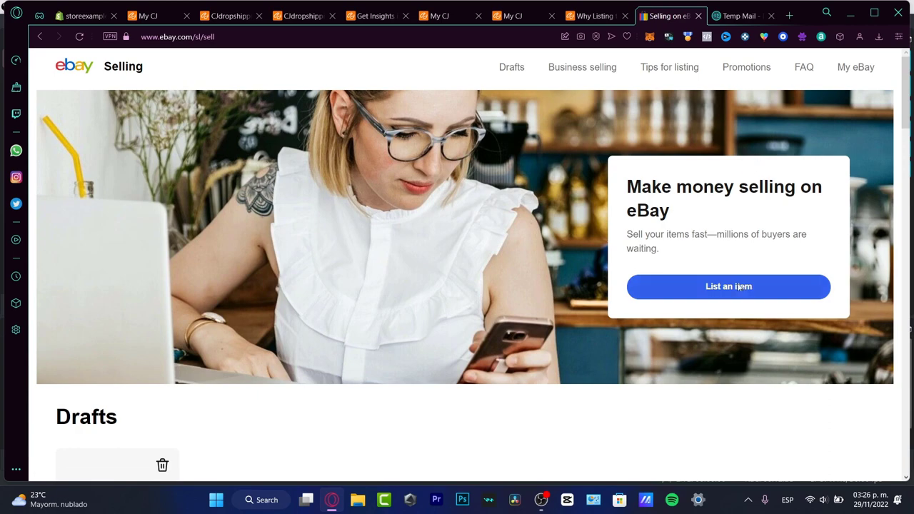
- Try List an item on eBay, then return and bring up the My eBay selling overview
left_click(739, 286)
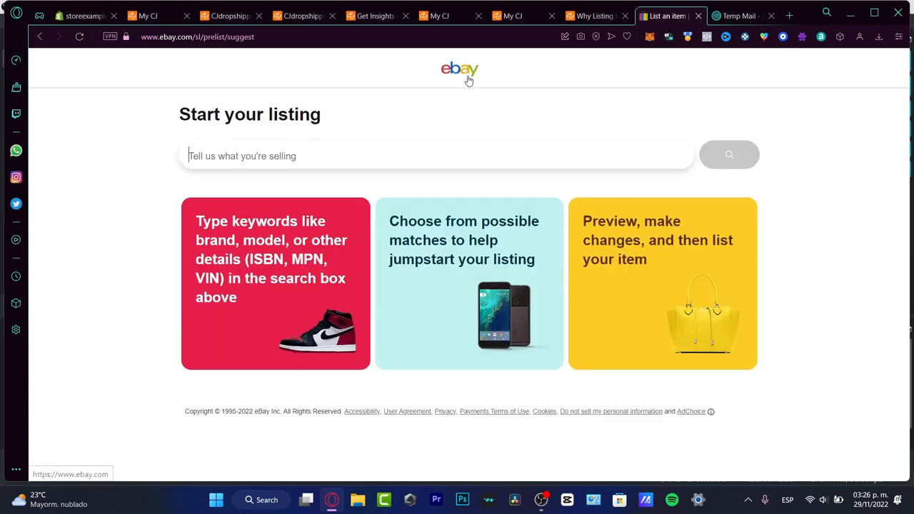
left_click(40, 36)
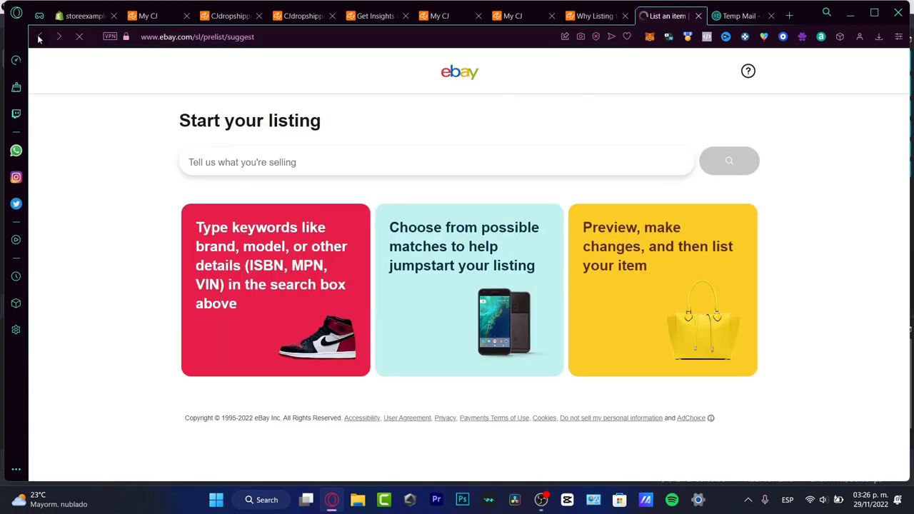
left_click(869, 72)
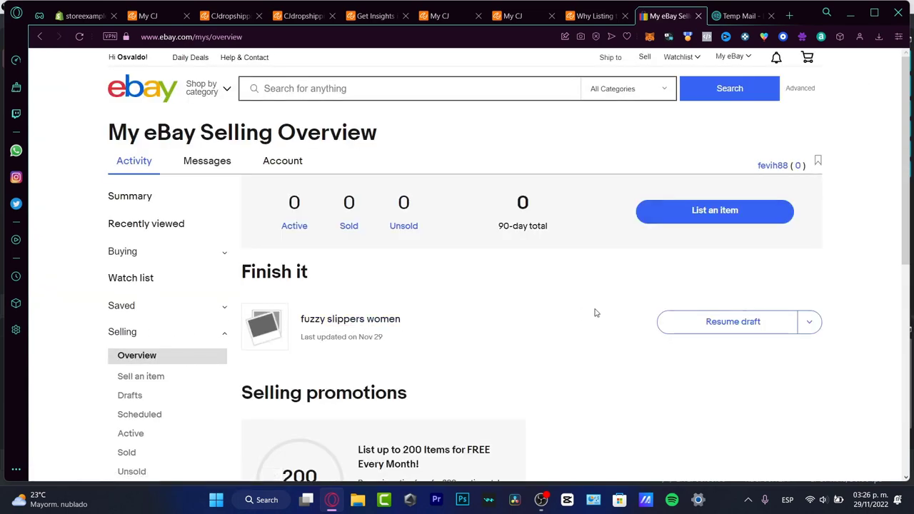
- Find the 200 free listings per month promotion and open its Learn More details
scroll(217, 355, "down", 3)
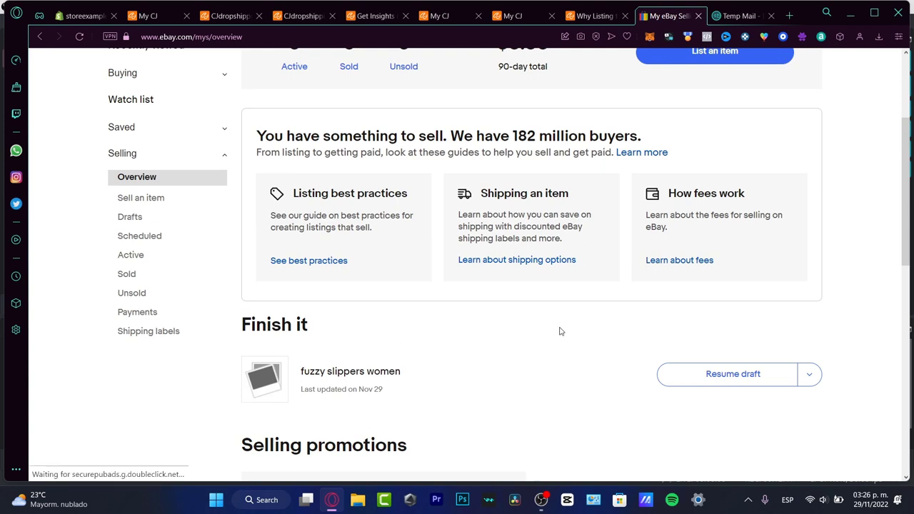
scroll(428, 284, "down", 3)
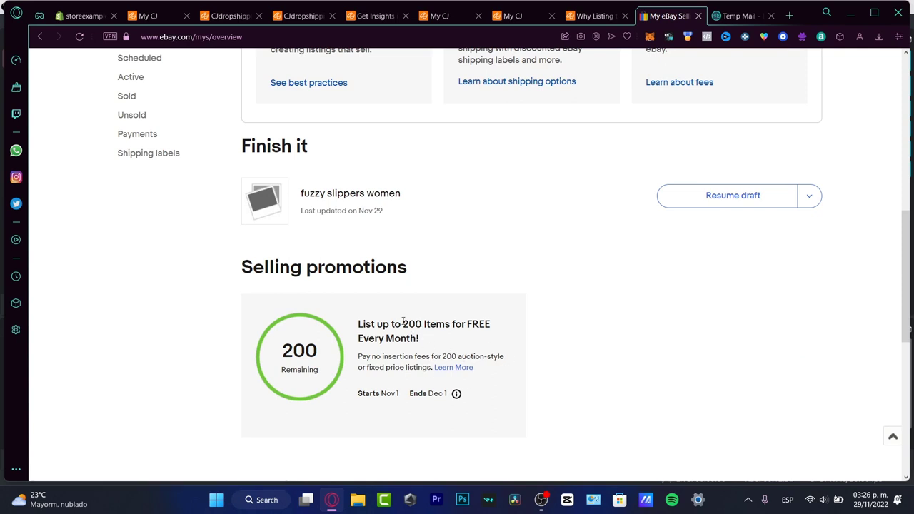
left_click_drag(419, 339, 378, 339)
left_click(454, 368)
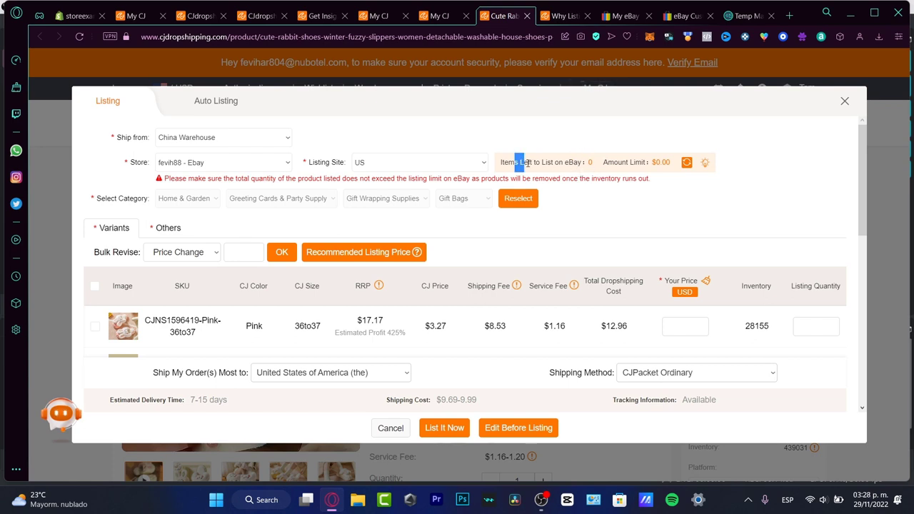
left_click_drag(528, 162, 578, 160)
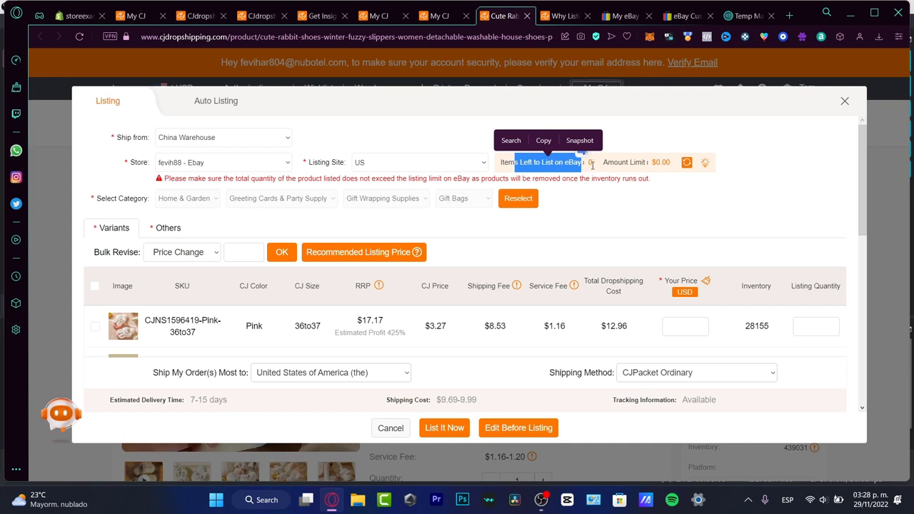
left_click(686, 164)
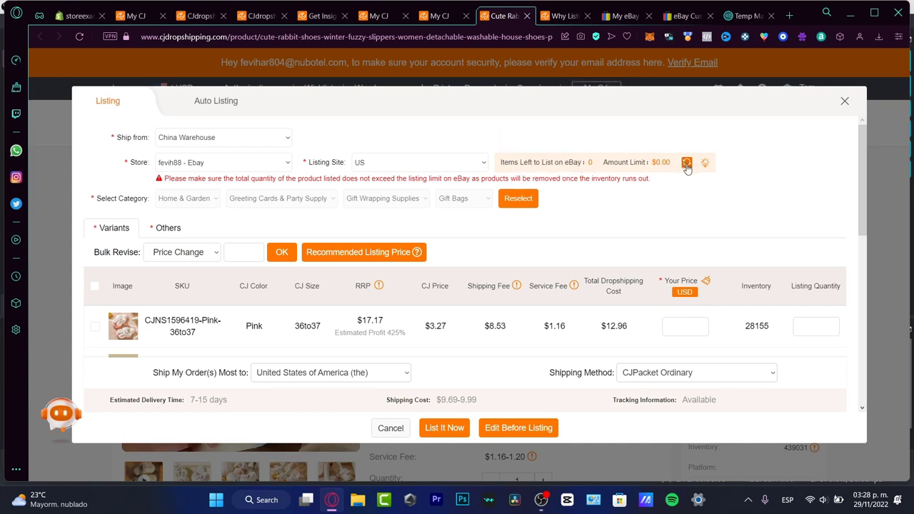